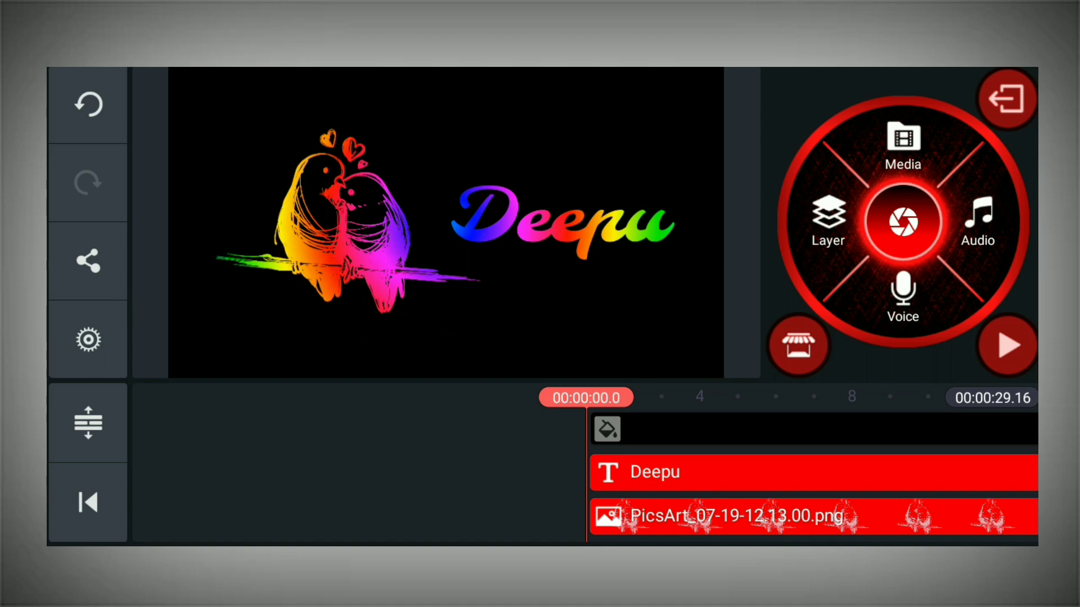
# Step: Play the finished Deepu status video through, then exit to the KineMaster home screen
pyautogui.click(1007, 345)
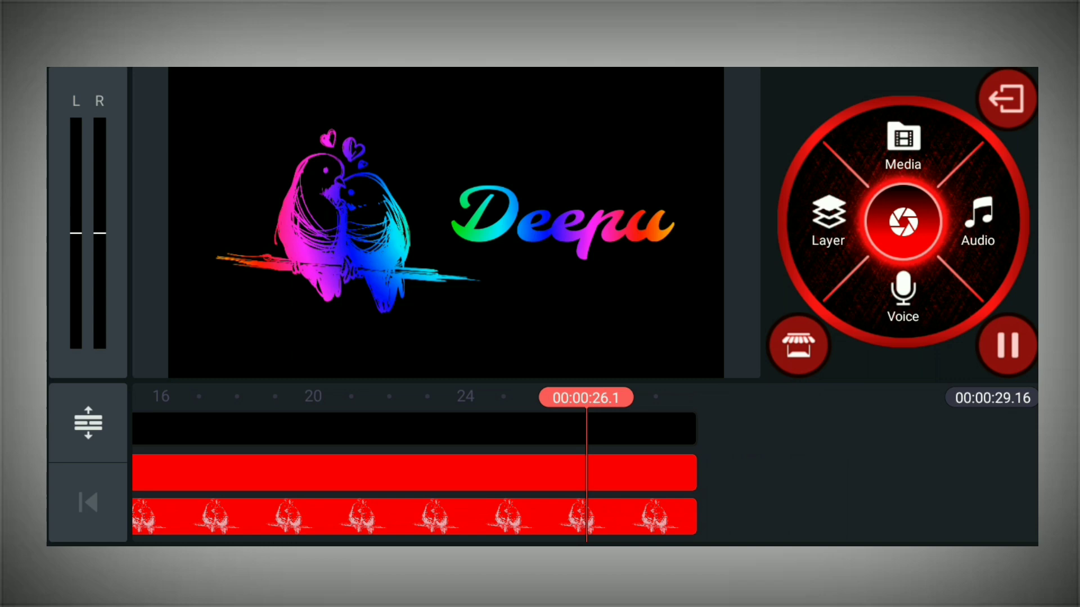
pyautogui.click(1006, 98)
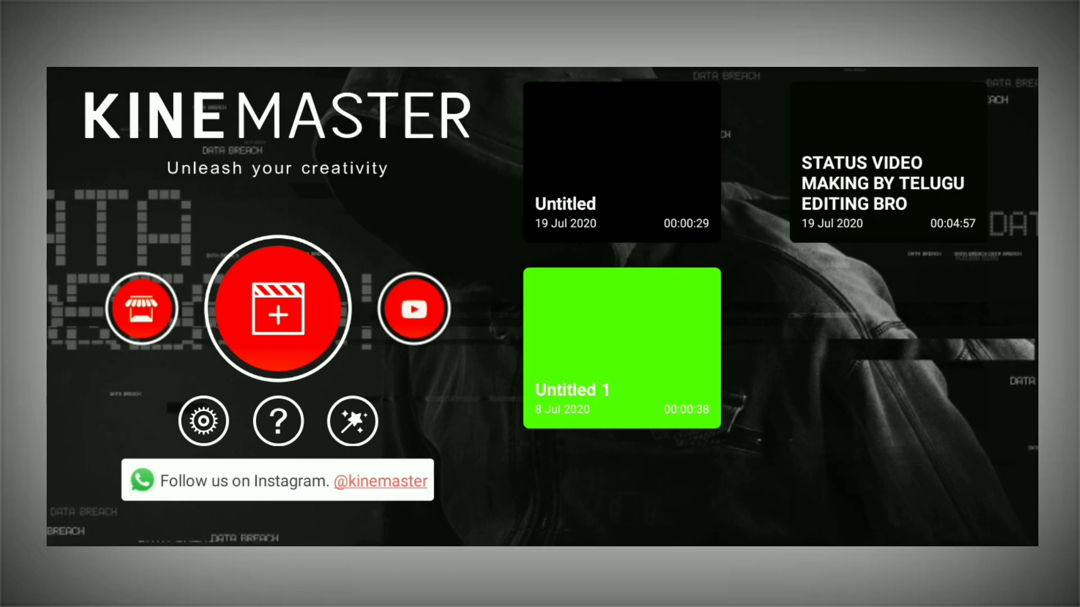
# Step: Create a new 16:9 project and open its media browser
pyautogui.click(278, 309)
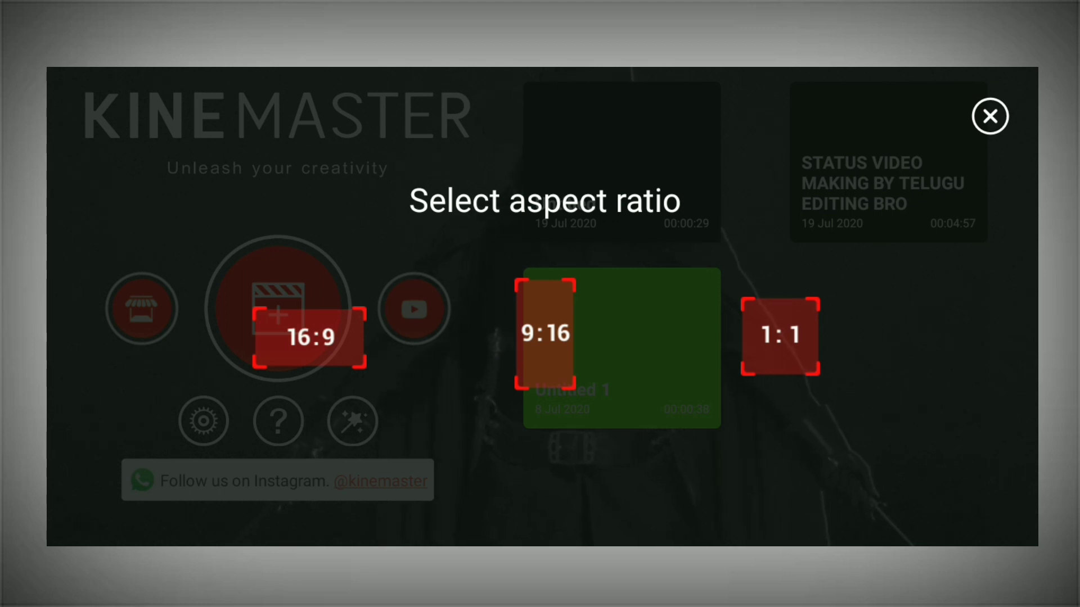
pyautogui.click(310, 336)
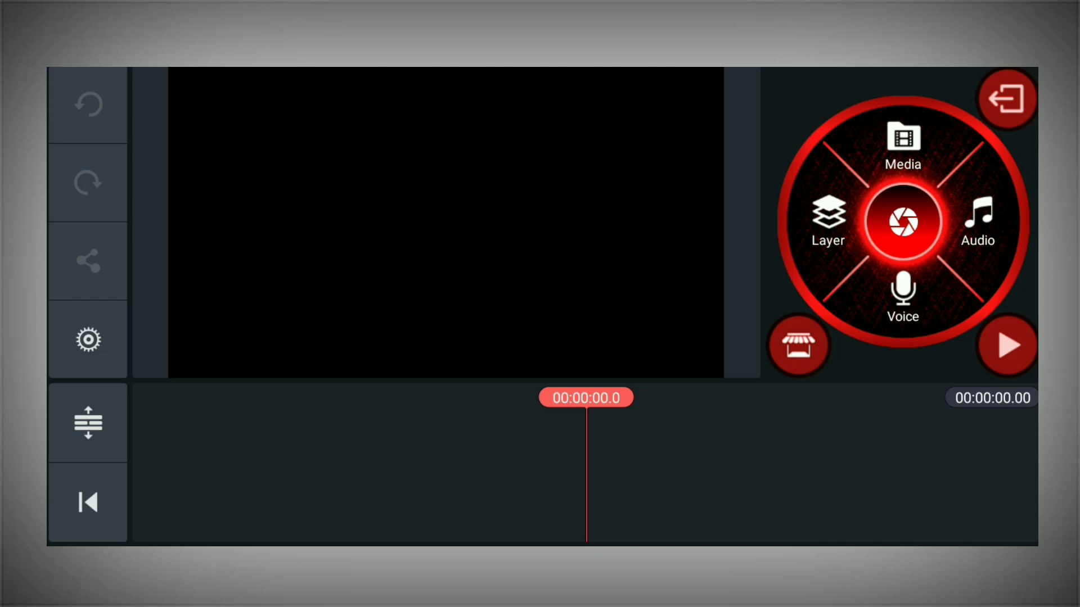
pyautogui.click(903, 143)
# Step: Add the black solid-colour background and trim it to about 15.4 seconds
pyautogui.click(219, 185)
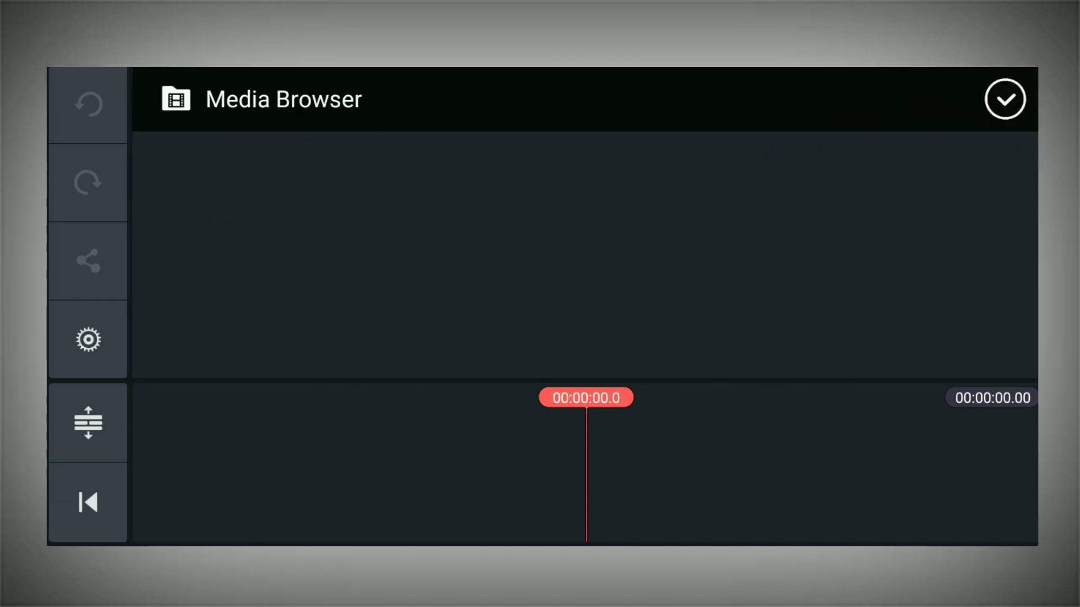
pyautogui.click(243, 169)
pyautogui.click(1005, 99)
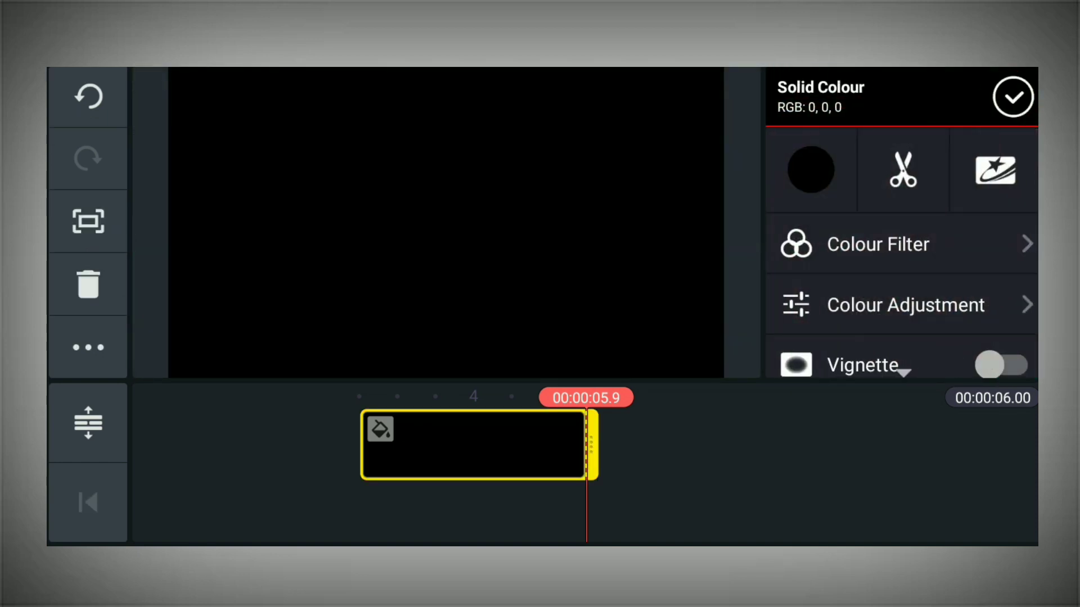
pyautogui.moveTo(591, 444); pyautogui.dragTo(800, 410)
pyautogui.moveTo(592, 444)
pyautogui.mouseDown()
pyautogui.moveTo(639, 456)
pyautogui.moveTo(714, 419)
pyautogui.moveTo(752, 422)
pyautogui.mouseUp()
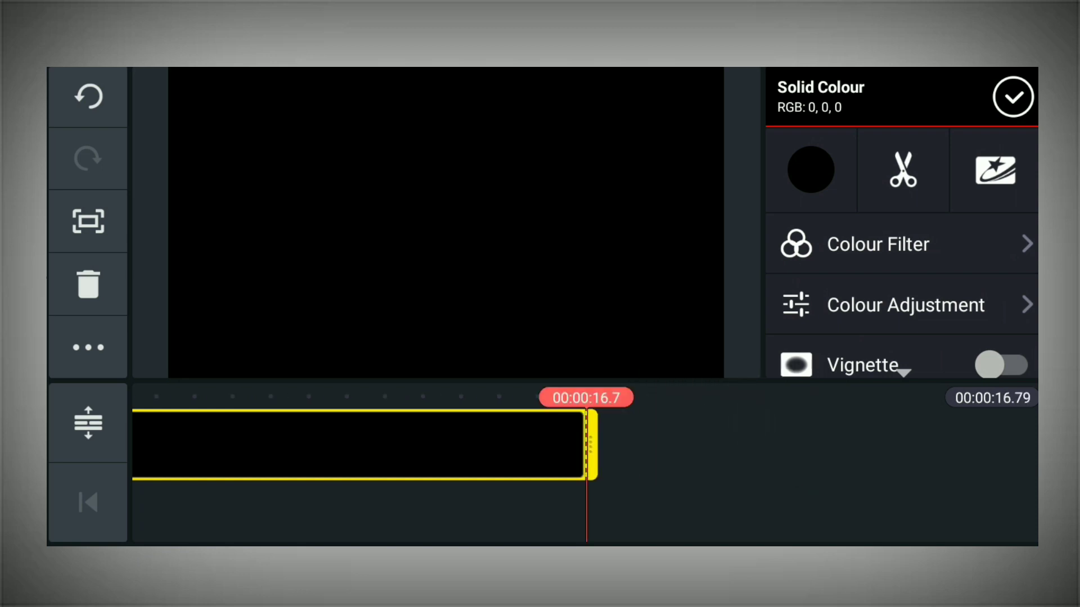
pyautogui.moveTo(592, 445); pyautogui.dragTo(559, 457)
pyautogui.click(763, 479)
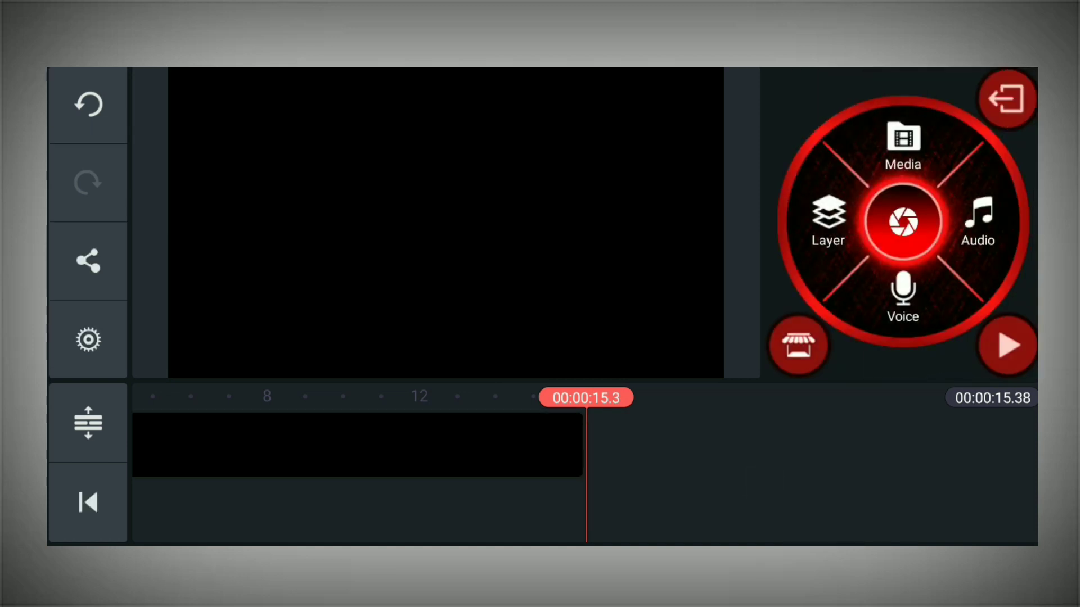
pyautogui.moveTo(338, 461); pyautogui.dragTo(921, 460)
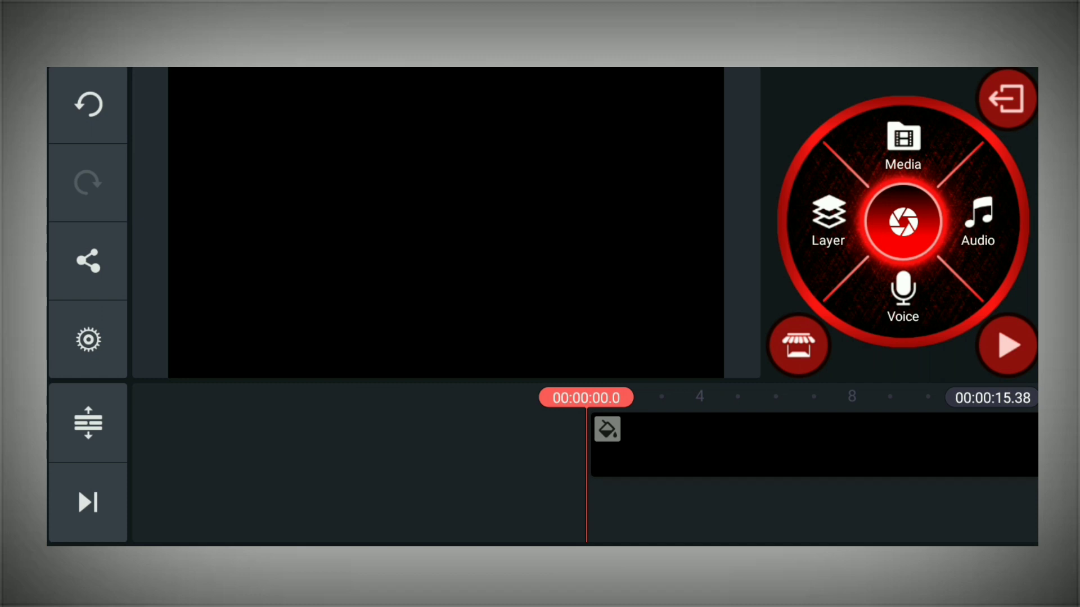
# Step: Add the love-birds sketch from the k2 folder as an image layer
pyautogui.click(828, 219)
pyautogui.click(771, 113)
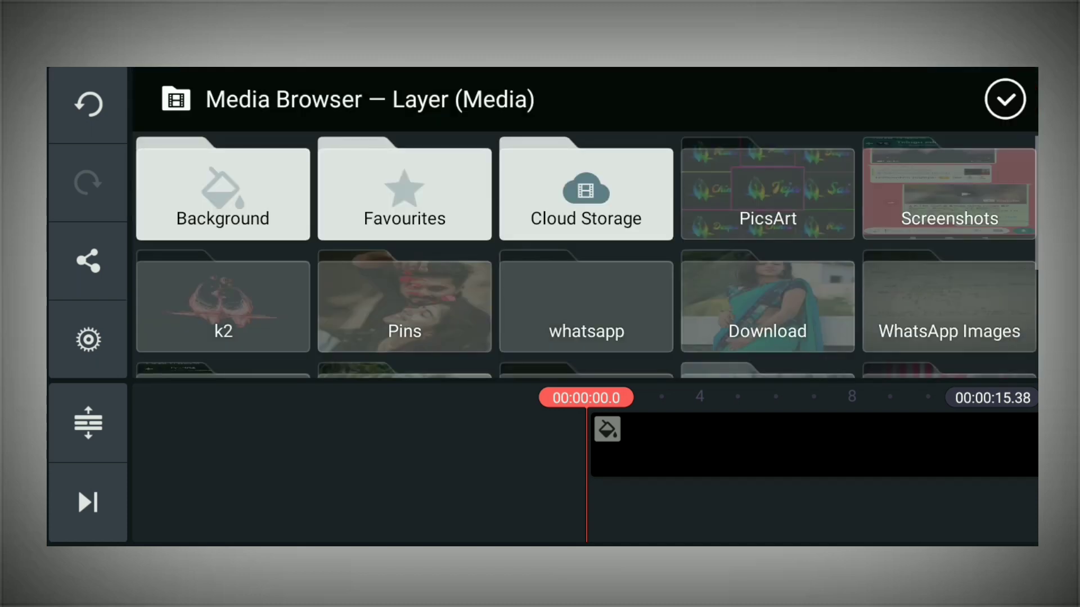
pyautogui.click(223, 301)
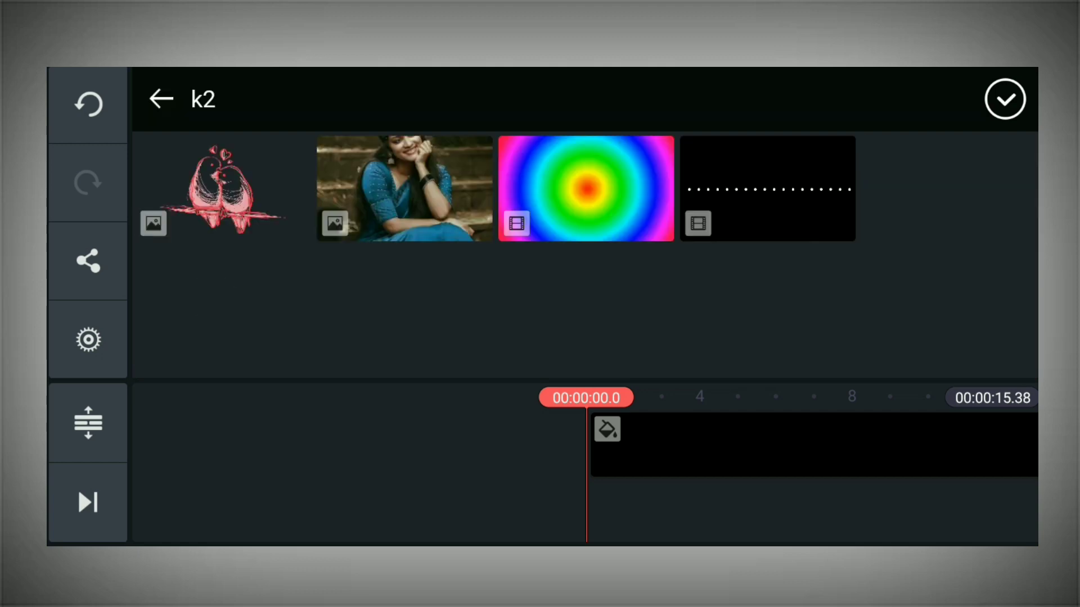
pyautogui.click(230, 178)
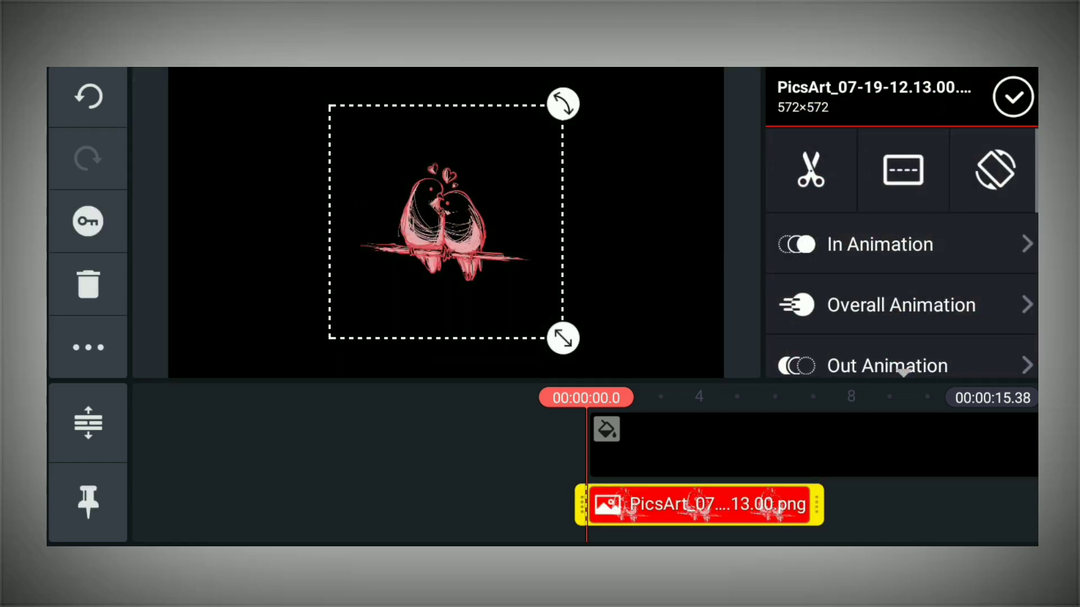
# Step: Stretch the birds layer to end with the 15-second background
pyautogui.moveTo(817, 505); pyautogui.dragTo(586, 504)
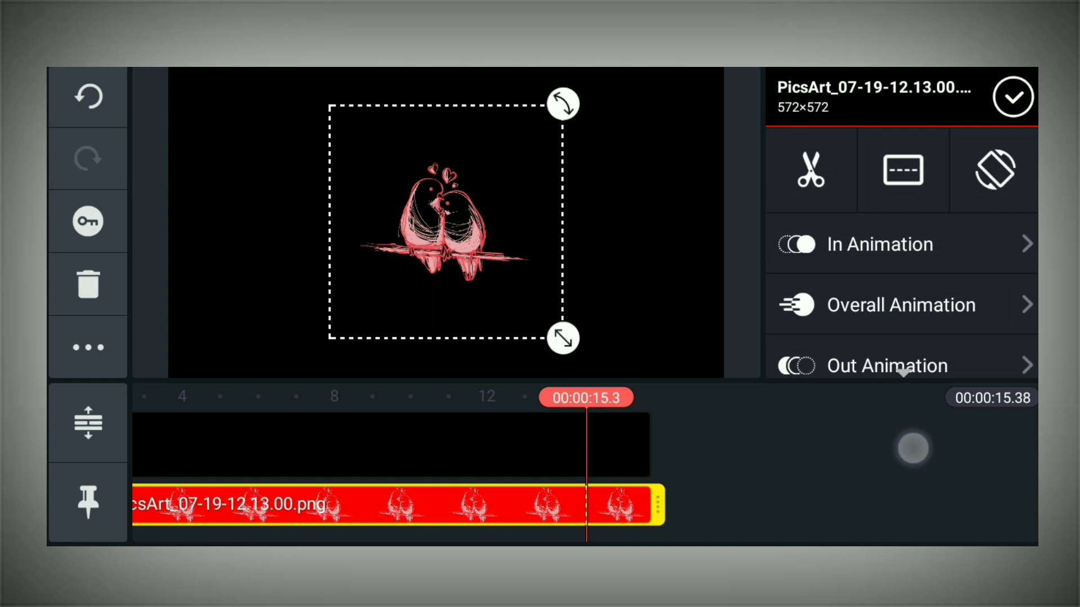
pyautogui.moveTo(656, 505); pyautogui.dragTo(605, 496)
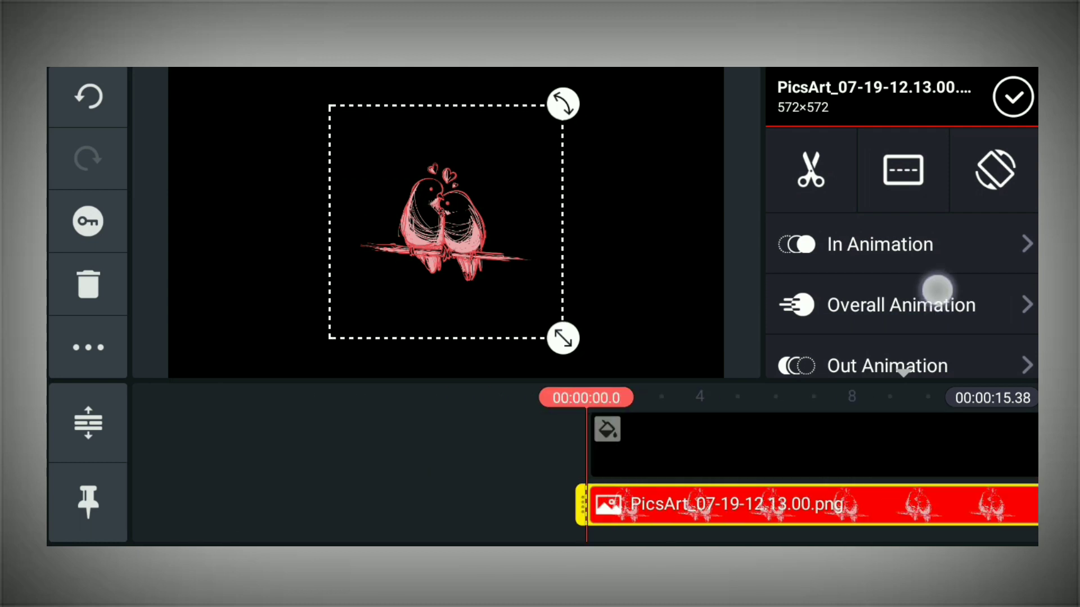
pyautogui.moveTo(935, 289); pyautogui.dragTo(936, 168)
pyautogui.moveTo(962, 299); pyautogui.dragTo(1029, 172)
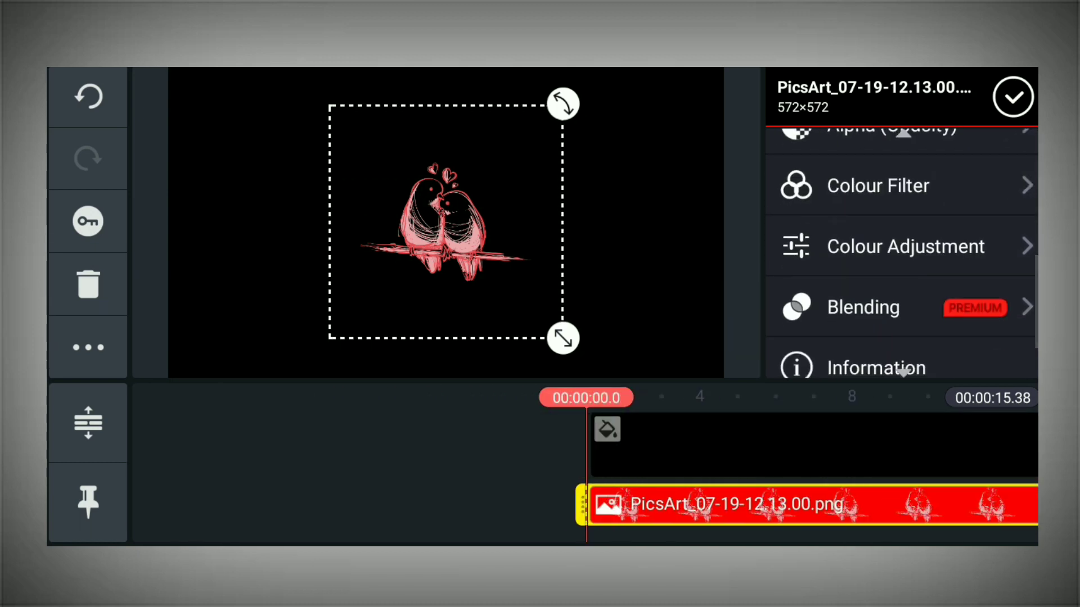
pyautogui.click(953, 244)
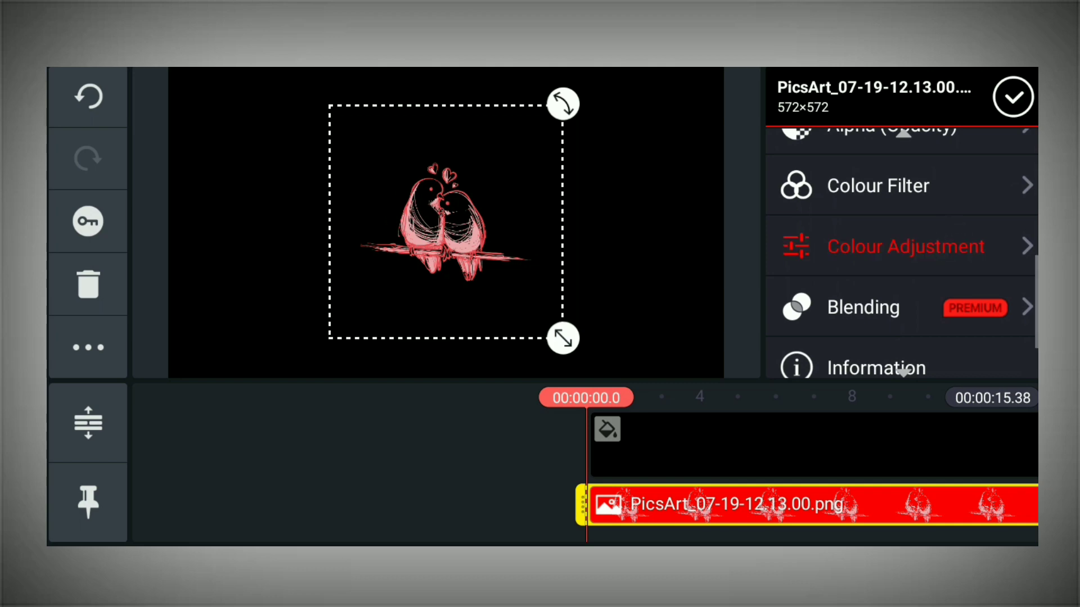
# Step: Max the birds sketch's brightness to white, then reopen the Untitled 2 project
pyautogui.moveTo(809, 263); pyautogui.dragTo(810, 168)
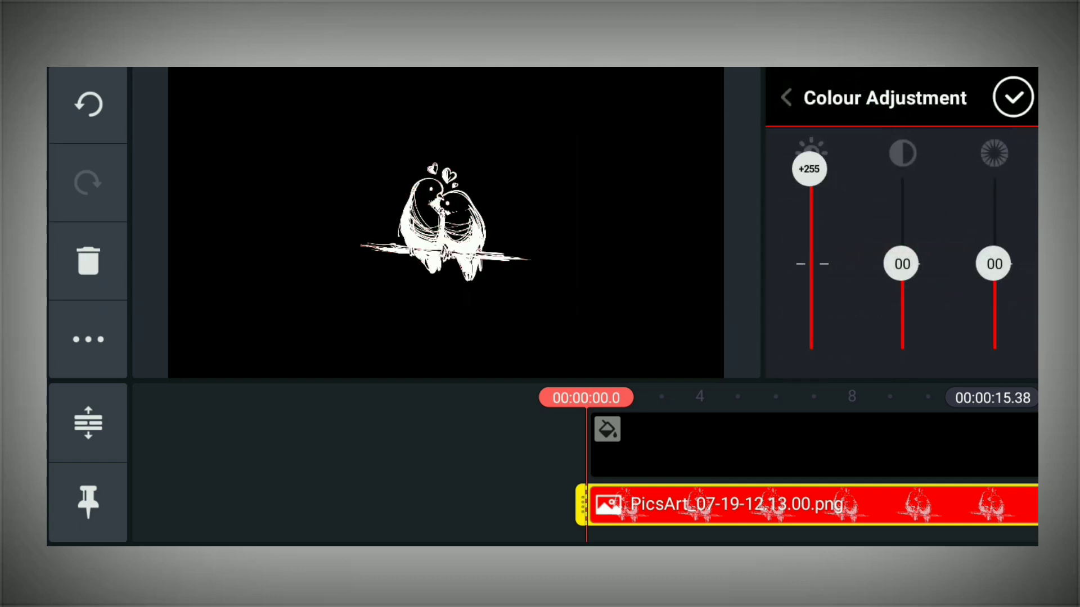
pyautogui.click(1013, 97)
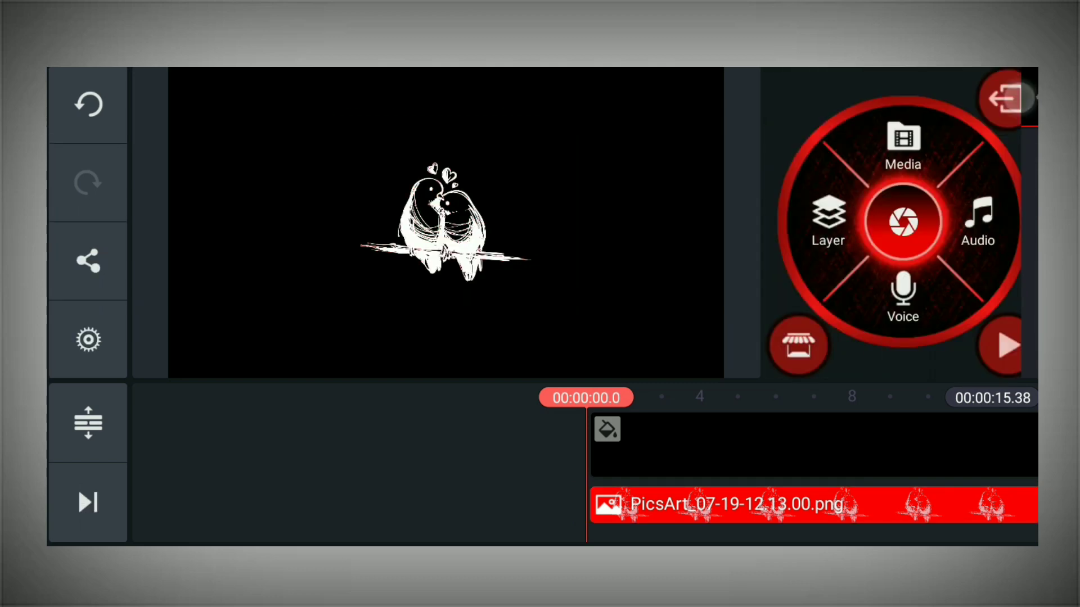
pyautogui.click(670, 197)
pyautogui.click(318, 301)
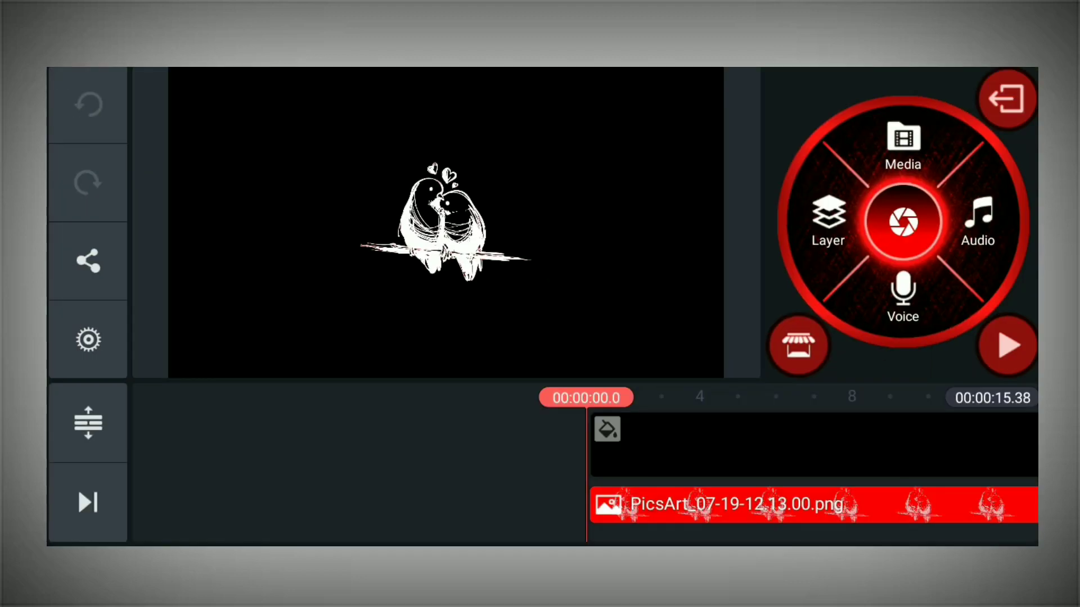
# Step: Enlarge the birds sketch and move it to the left half of the frame
pyautogui.click(732, 504)
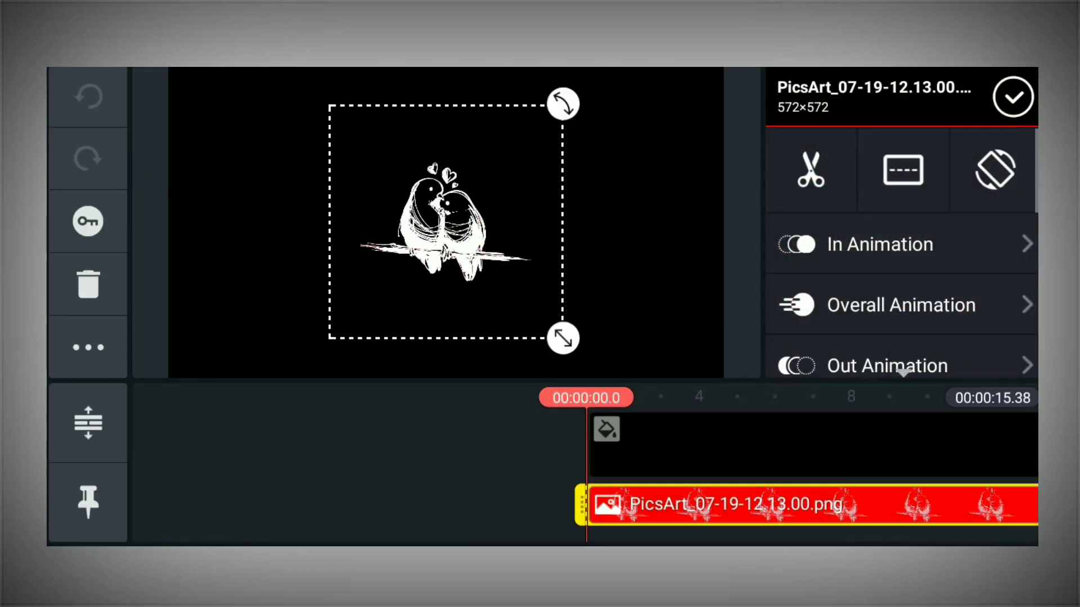
pyautogui.moveTo(563, 338); pyautogui.dragTo(651, 361)
pyautogui.moveTo(568, 266)
pyautogui.mouseDown()
pyautogui.moveTo(489, 262)
pyautogui.moveTo(502, 266)
pyautogui.mouseUp()
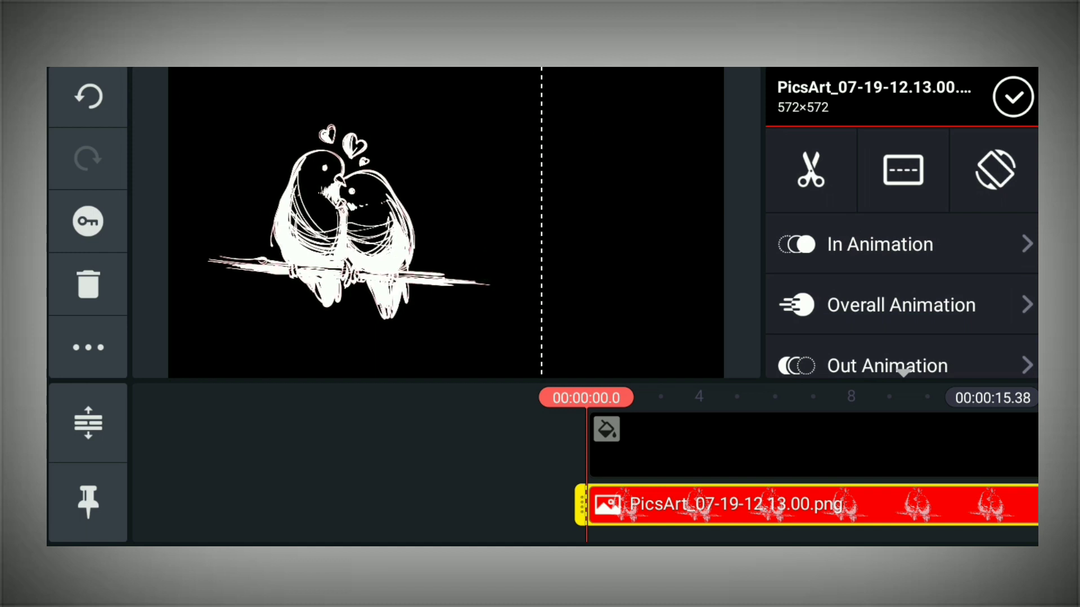
pyautogui.click(1014, 97)
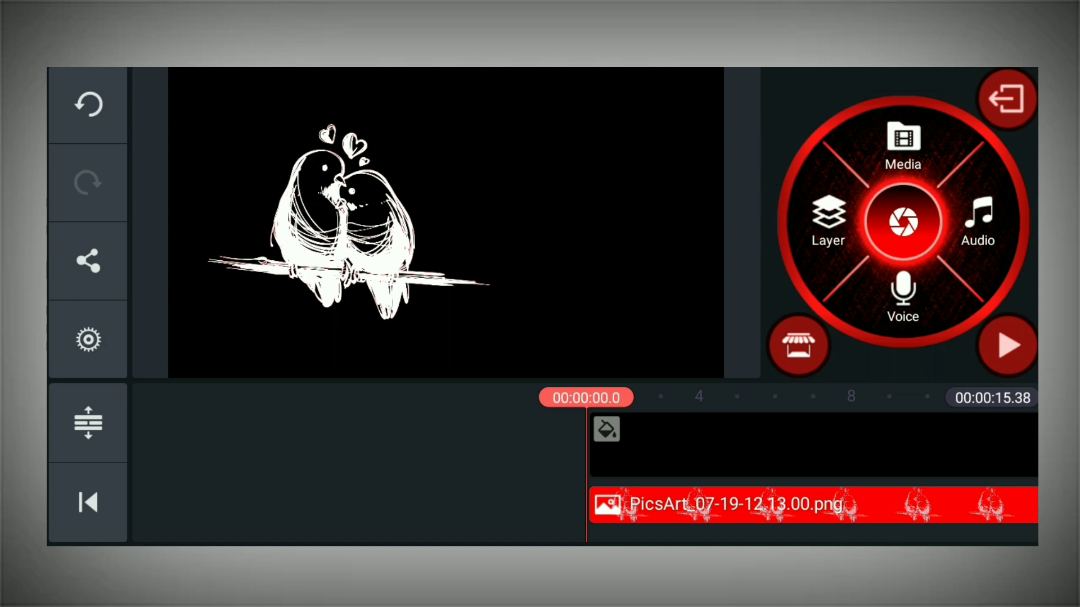
# Step: Add a text layer reading 'Deepu' with a capital D
pyautogui.click(828, 220)
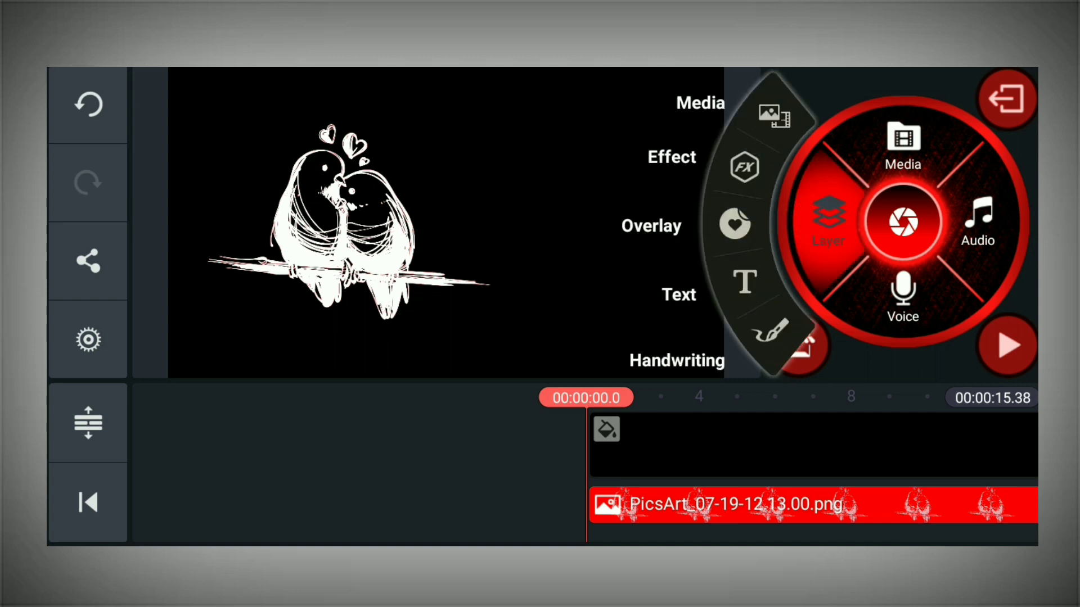
pyautogui.click(745, 281)
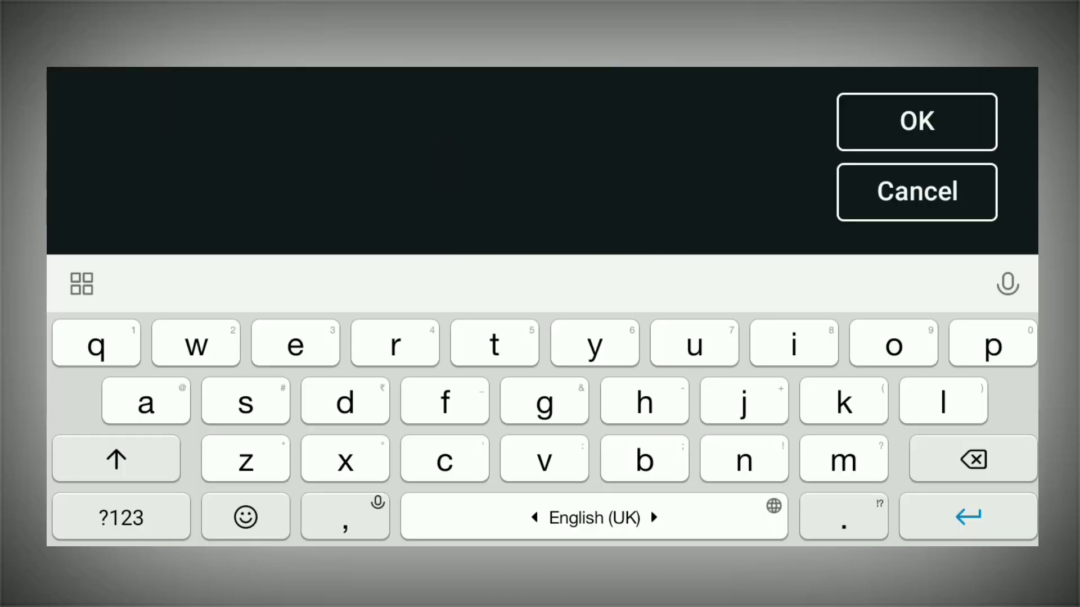
pyautogui.click(113, 471)
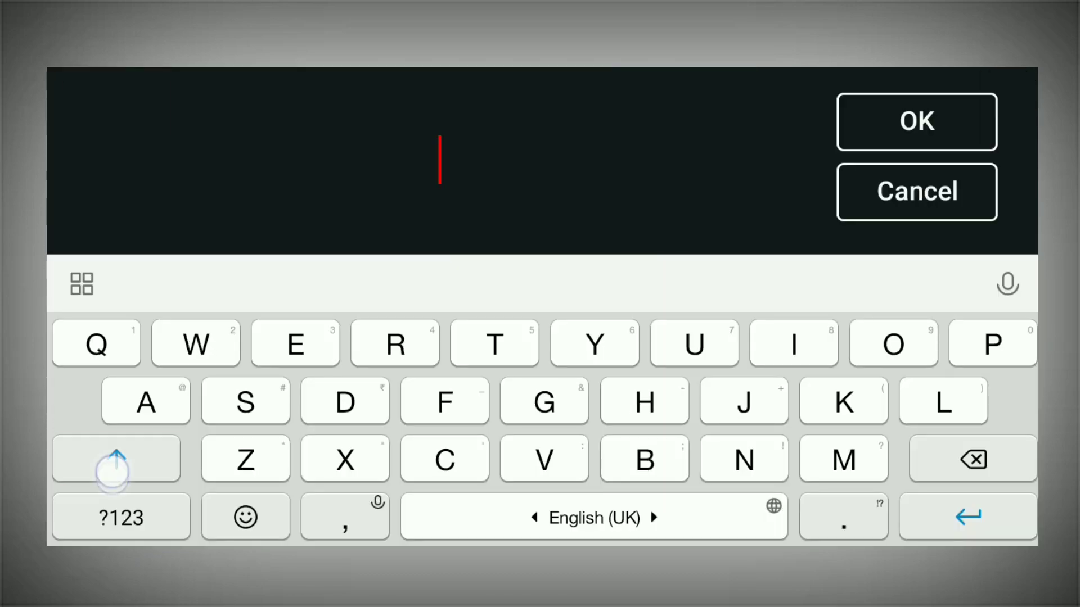
pyautogui.write('De')
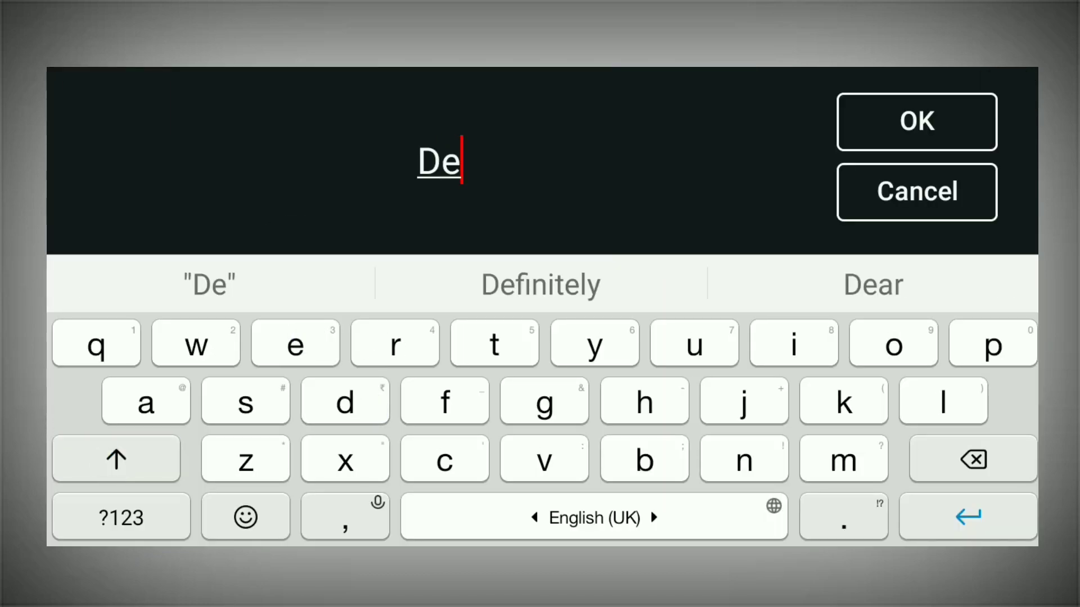
pyautogui.write('ep')
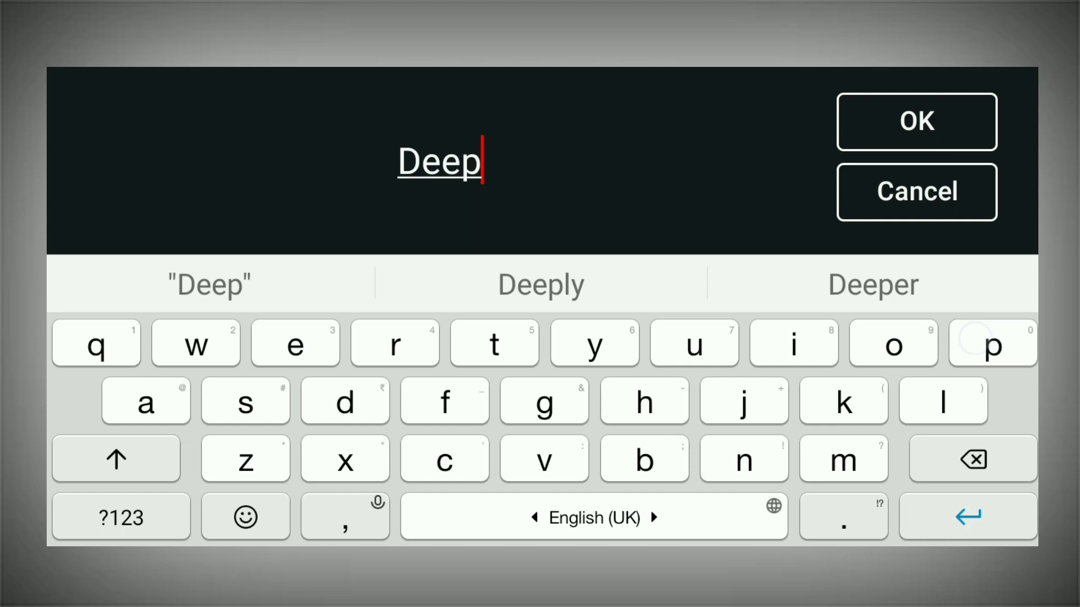
pyautogui.write('u')
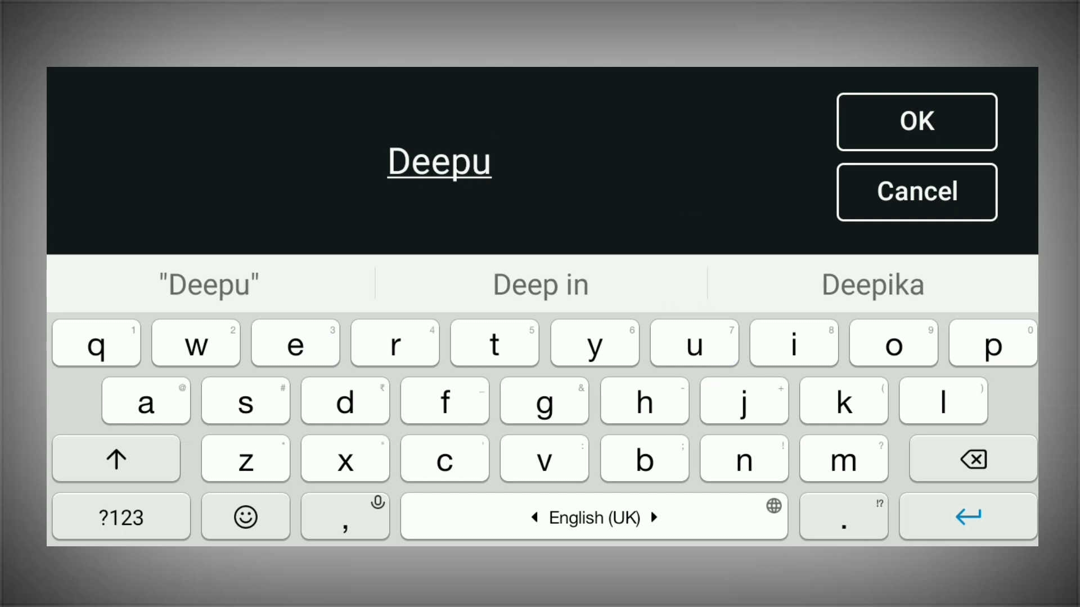
pyautogui.click(944, 110)
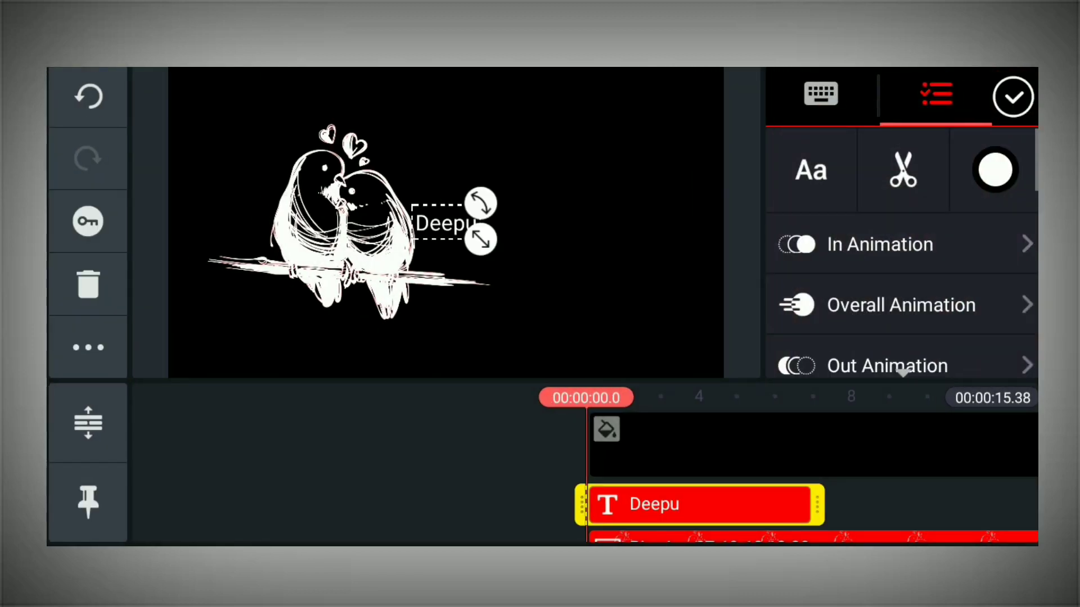
# Step: Enlarge 'Deepu', move it right of the birds, and extend it to the video's end
pyautogui.moveTo(481, 240); pyautogui.dragTo(583, 315)
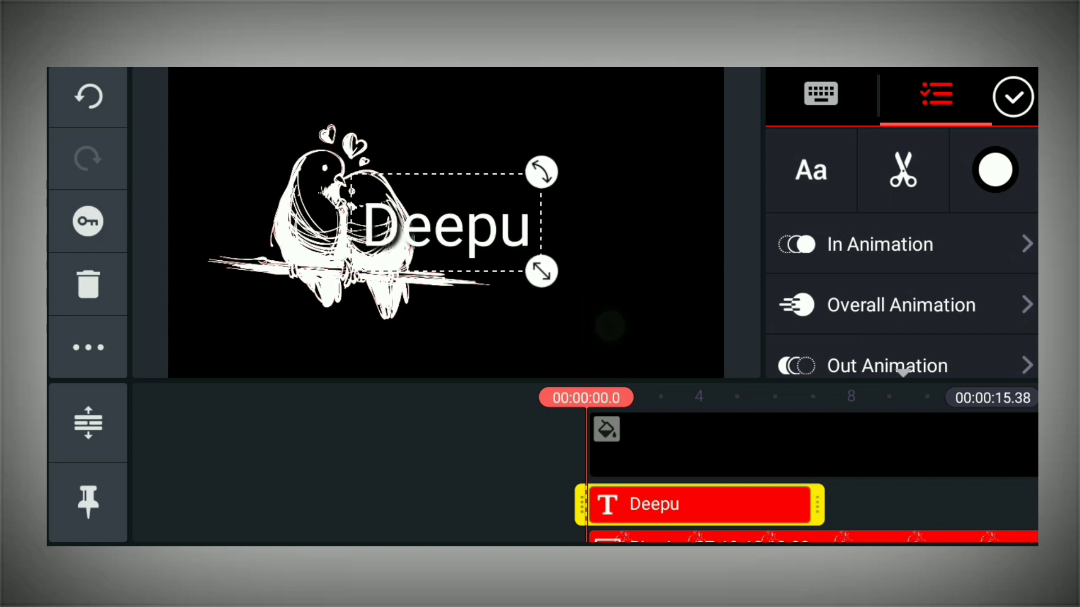
pyautogui.moveTo(551, 248)
pyautogui.mouseDown()
pyautogui.moveTo(658, 257)
pyautogui.moveTo(657, 248)
pyautogui.mouseUp()
pyautogui.moveTo(897, 480); pyautogui.dragTo(439, 480)
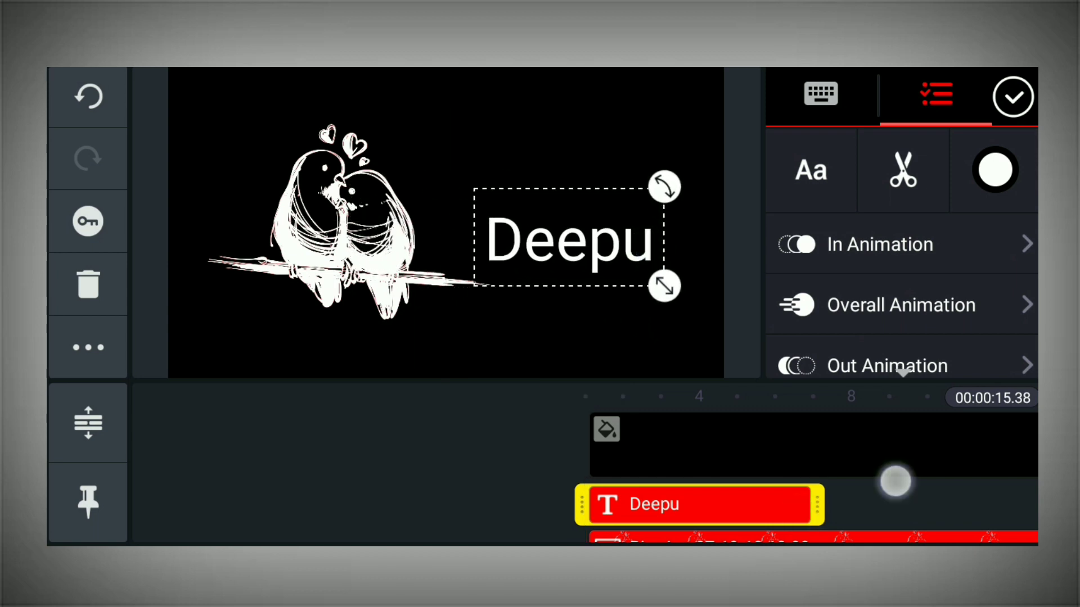
pyautogui.moveTo(590, 504)
pyautogui.mouseDown()
pyautogui.moveTo(875, 465)
pyautogui.moveTo(1012, 497)
pyautogui.mouseUp()
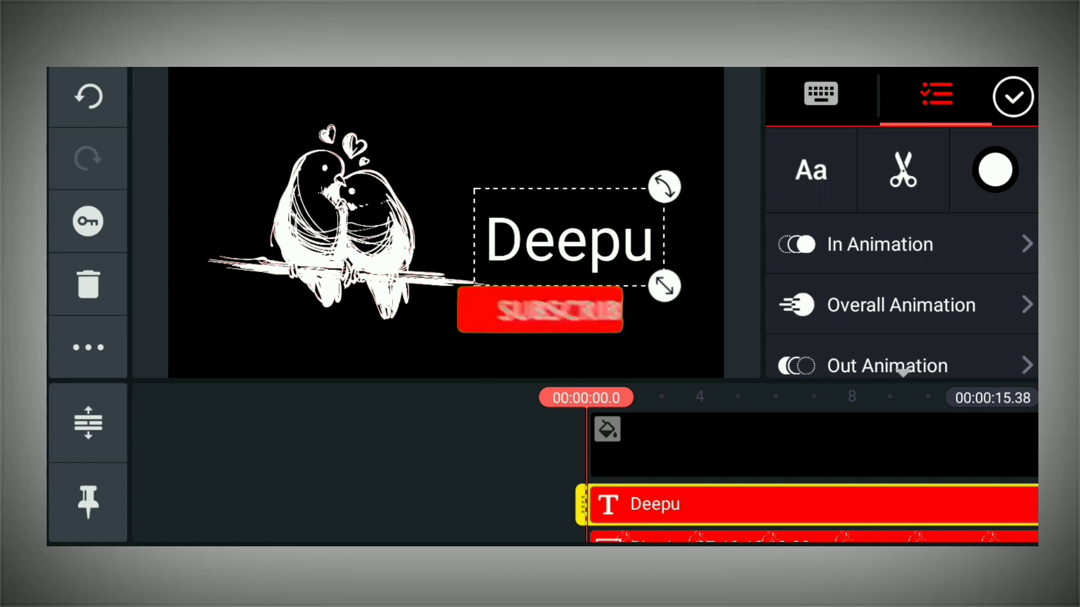
pyautogui.click(810, 170)
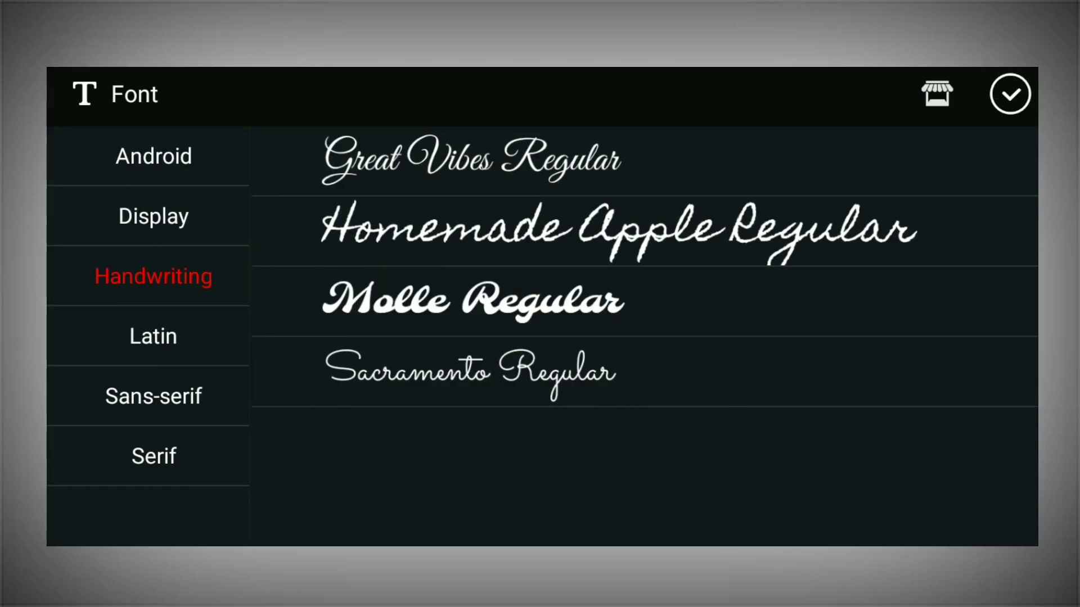
# Step: Apply the Molle Regular handwriting font to 'Deepu' and enlarge it slightly
pyautogui.click(939, 108)
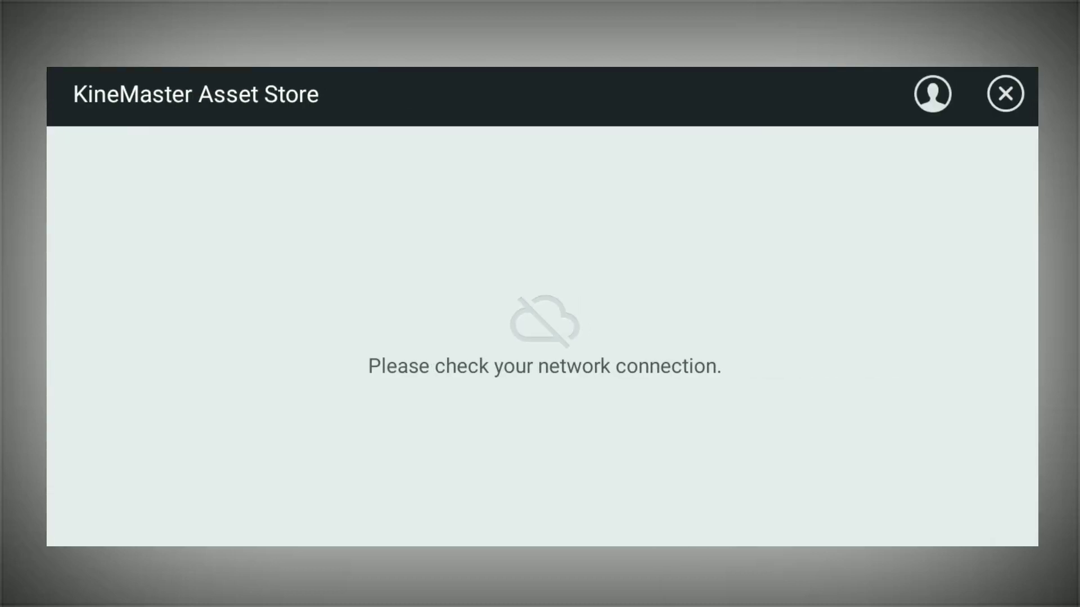
pyautogui.click(1005, 93)
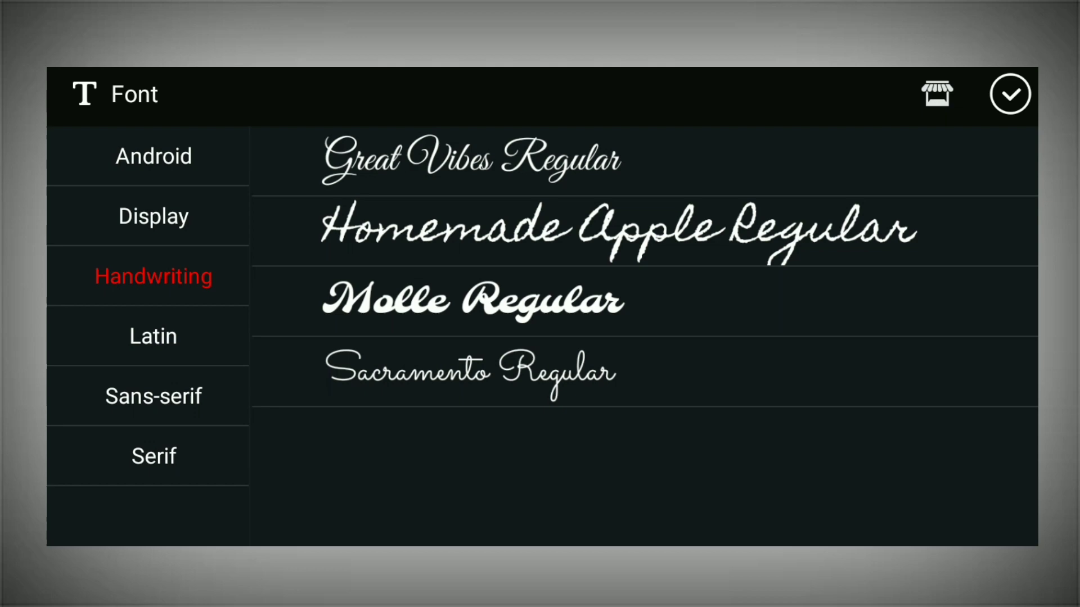
pyautogui.click(604, 316)
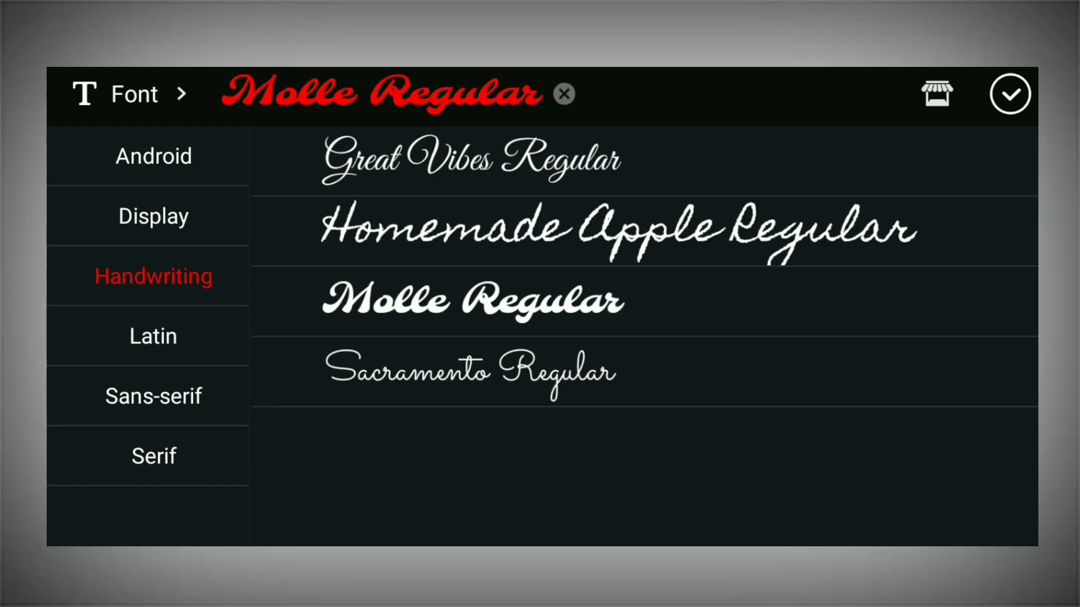
pyautogui.click(1010, 94)
pyautogui.moveTo(663, 282); pyautogui.dragTo(687, 297)
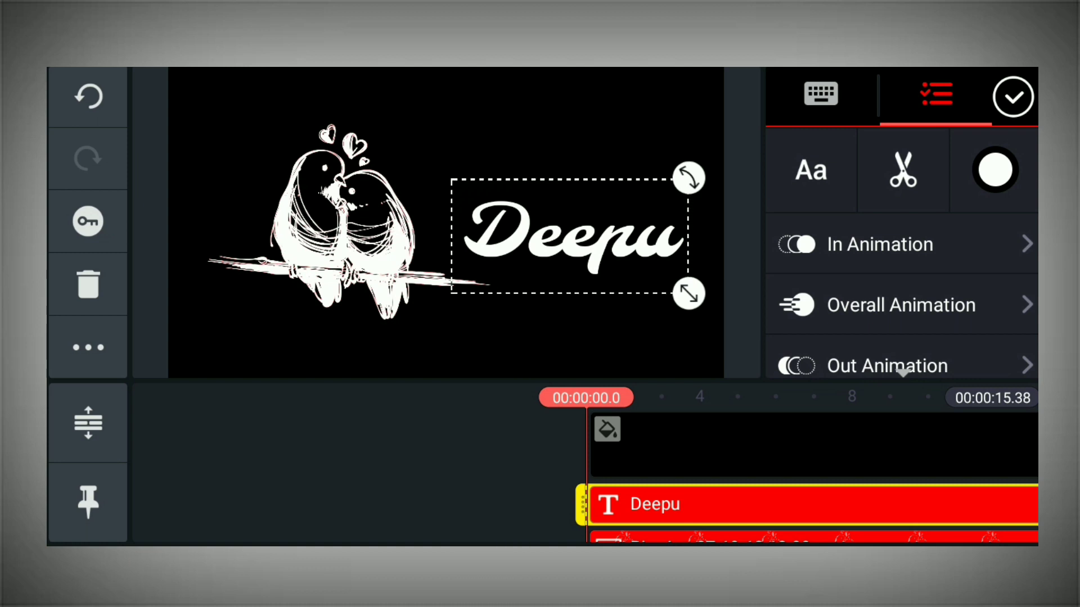
# Step: Add Colour Video.mp4 from the k2 folder as a layer, dismissing the encoding warning
pyautogui.click(1013, 96)
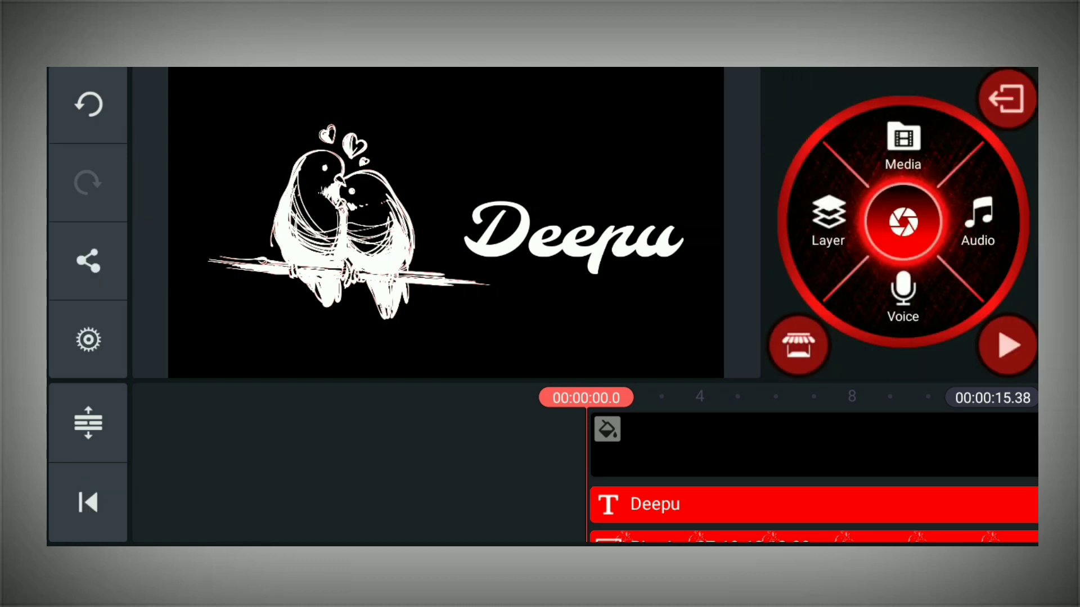
pyautogui.click(828, 219)
pyautogui.click(776, 107)
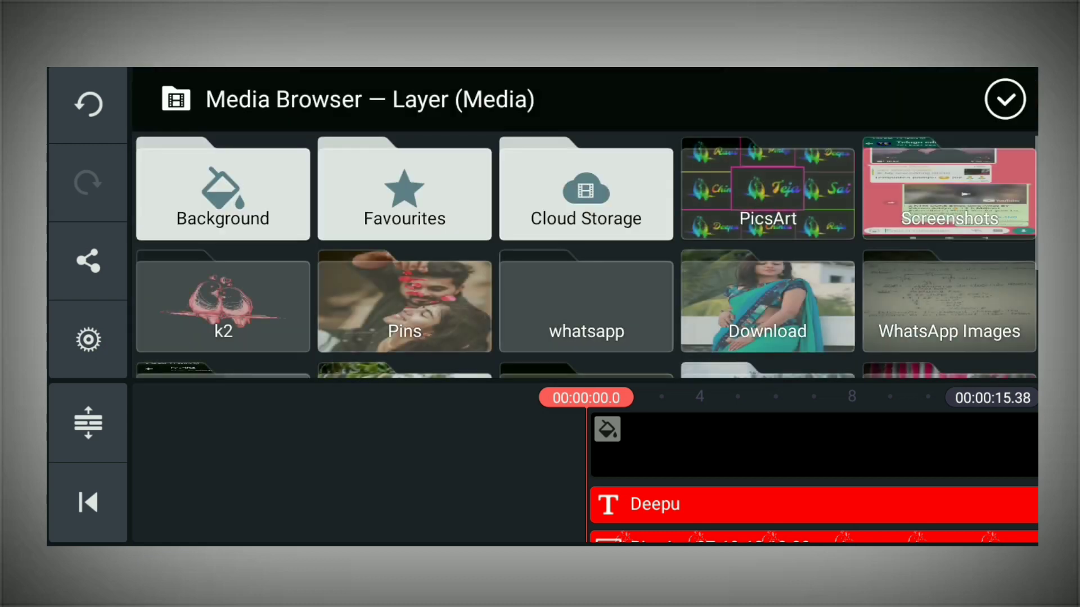
pyautogui.click(223, 304)
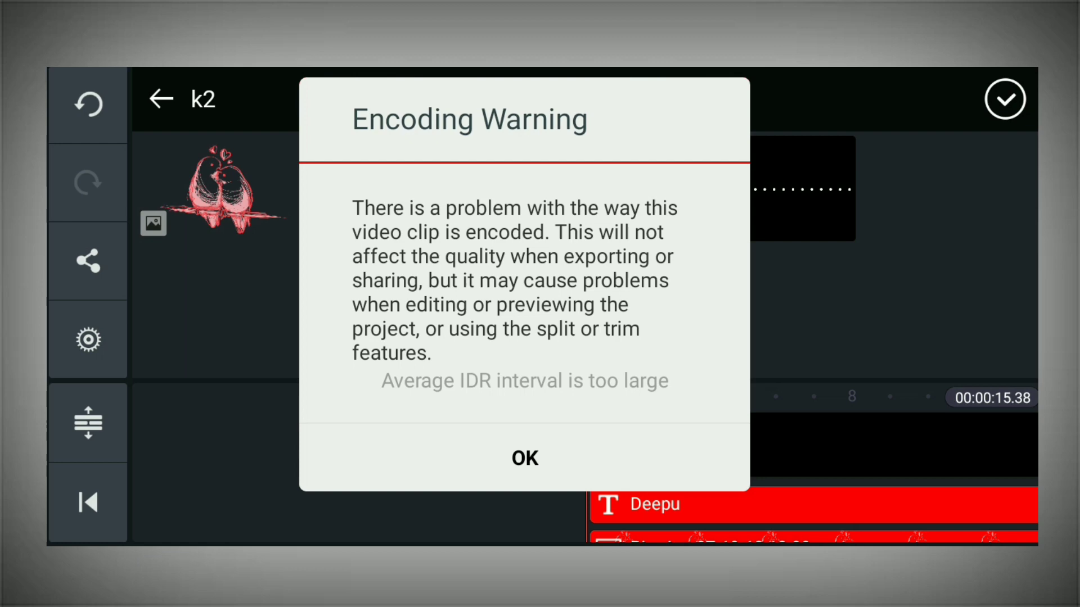
pyautogui.click(524, 458)
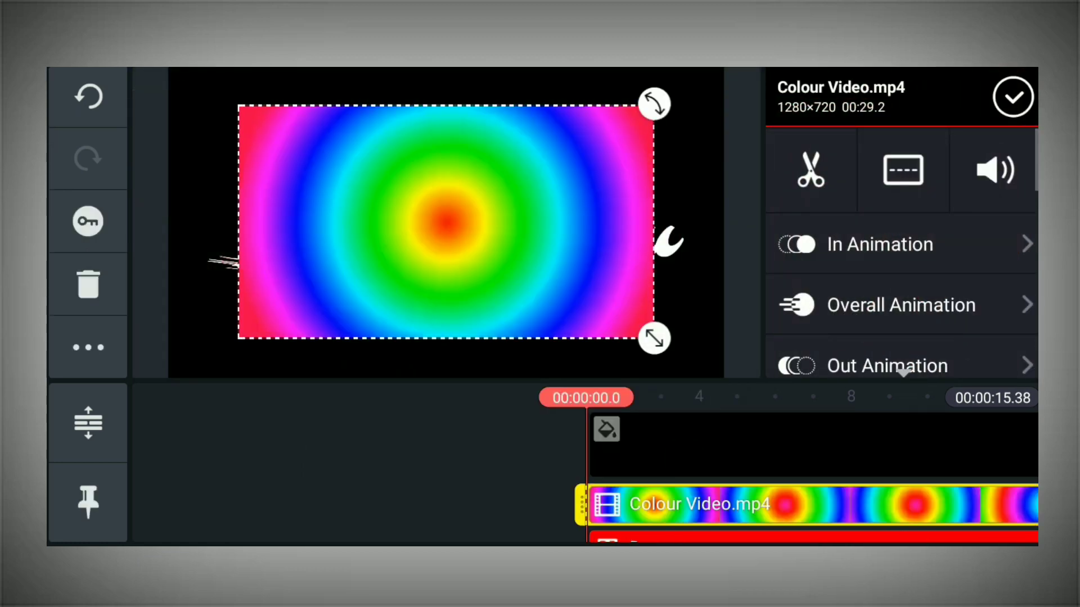
# Step: Stretch the rainbow video layer to fill the whole frame
pyautogui.moveTo(654, 338); pyautogui.dragTo(712, 361)
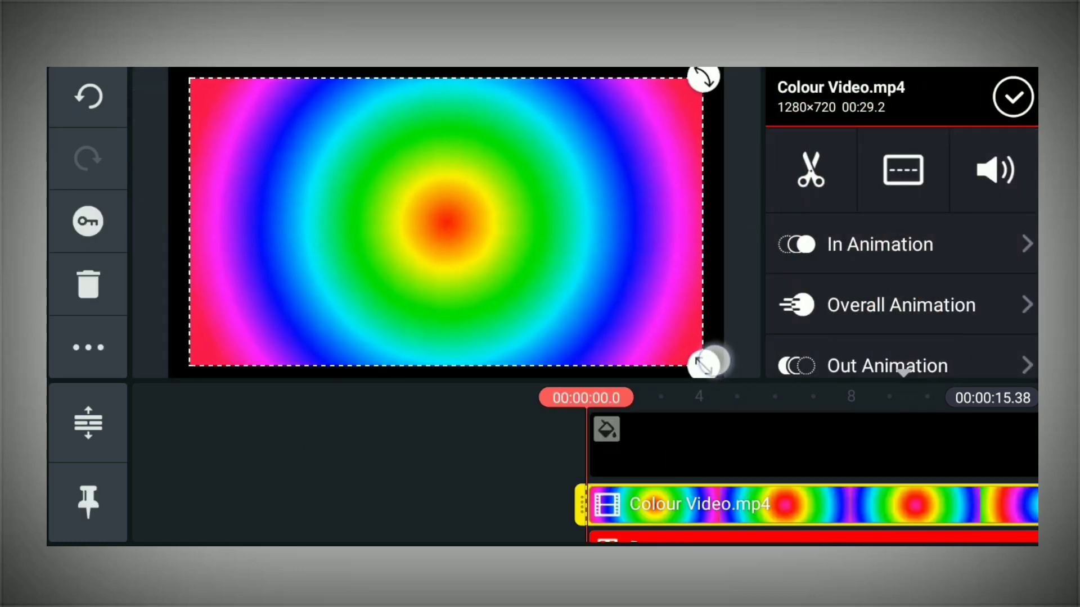
pyautogui.scroll(-3, 995, 225)
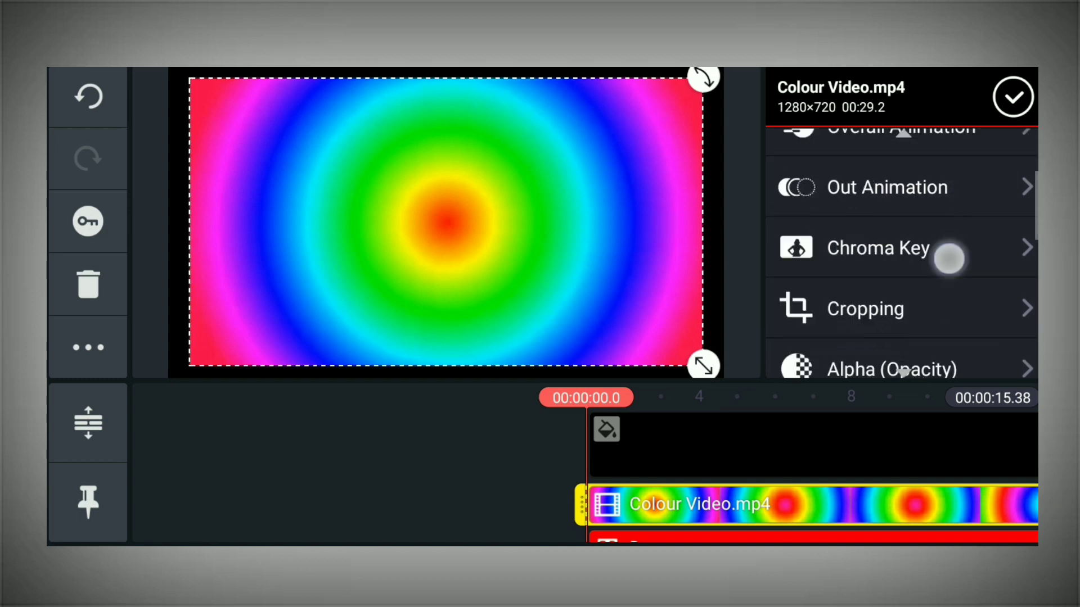
pyautogui.scroll(-5, 949, 258)
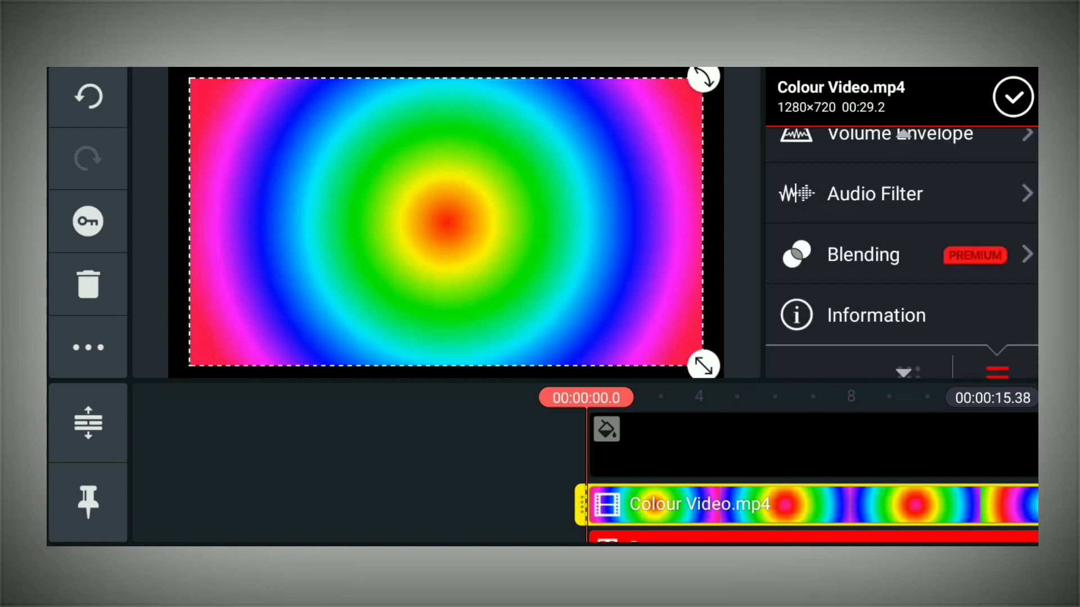
pyautogui.click(863, 255)
# Step: Set the rainbow video layer's blending mode to Multiply
pyautogui.scroll(-1, 899, 281)
pyautogui.click(856, 353)
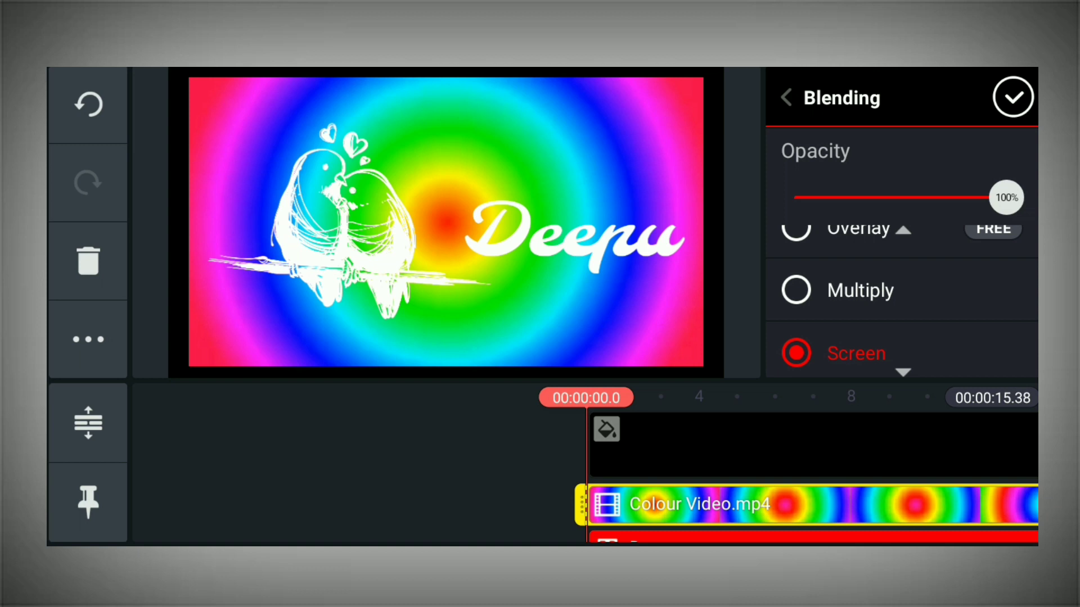
pyautogui.click(861, 290)
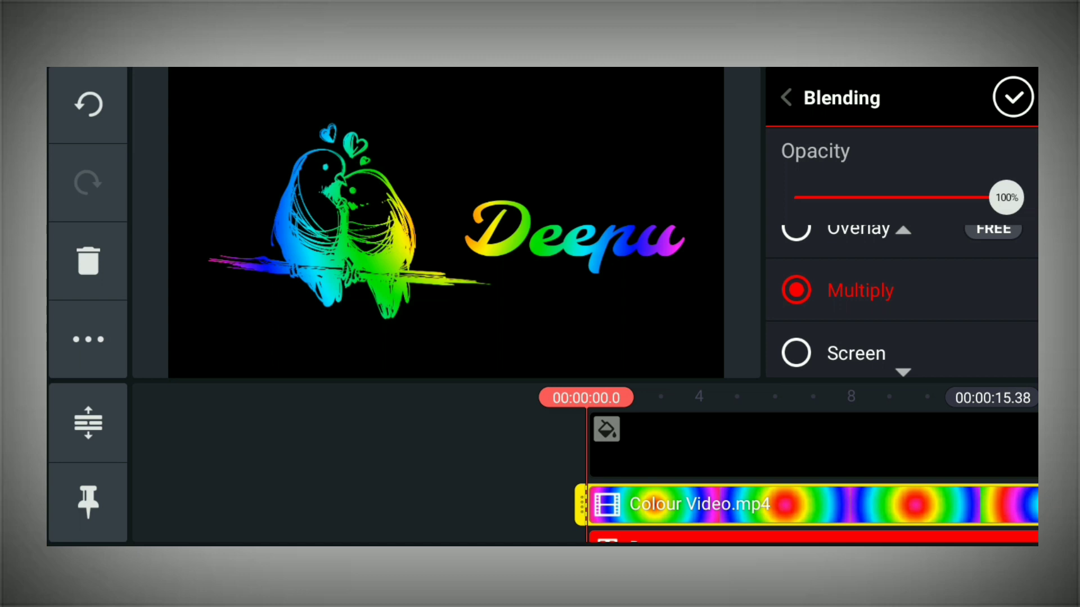
pyautogui.click(786, 98)
# Step: Raise the rainbow layer's colour adjustment to +255 and preview the result
pyautogui.moveTo(981, 247); pyautogui.dragTo(984, 321)
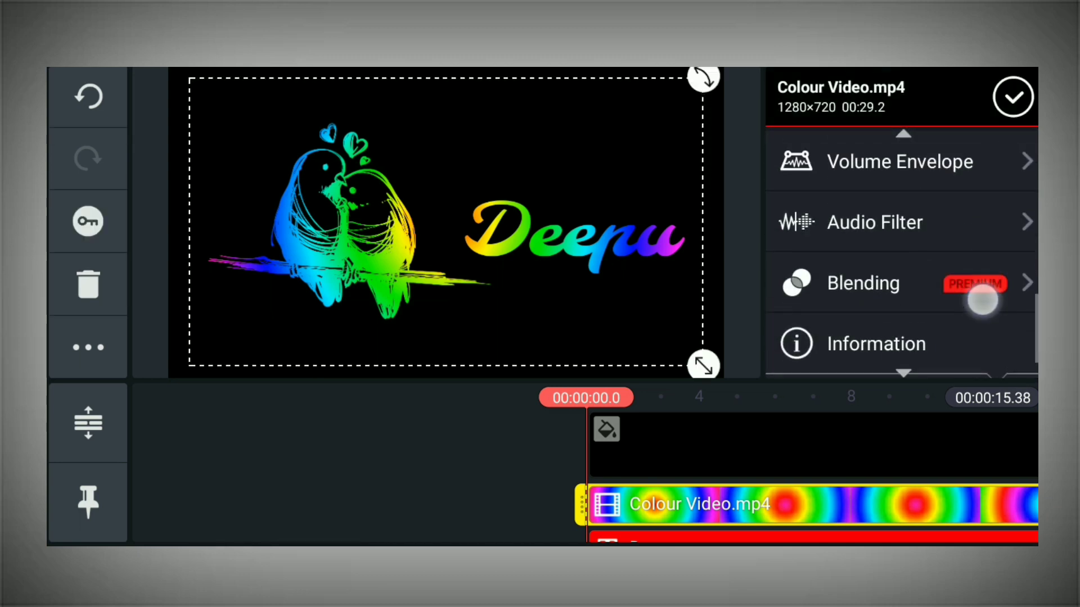
pyautogui.moveTo(956, 205)
pyautogui.mouseDown()
pyautogui.moveTo(957, 258)
pyautogui.moveTo(993, 169)
pyautogui.mouseUp()
pyautogui.click(900, 183)
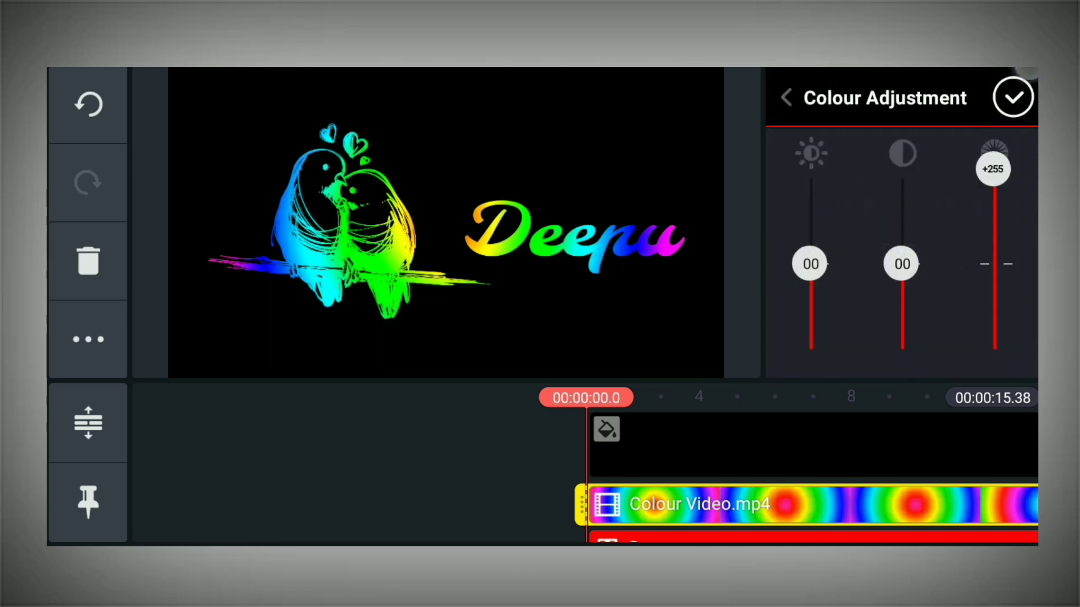
pyautogui.moveTo(900, 264); pyautogui.dragTo(901, 169)
pyautogui.click(1013, 97)
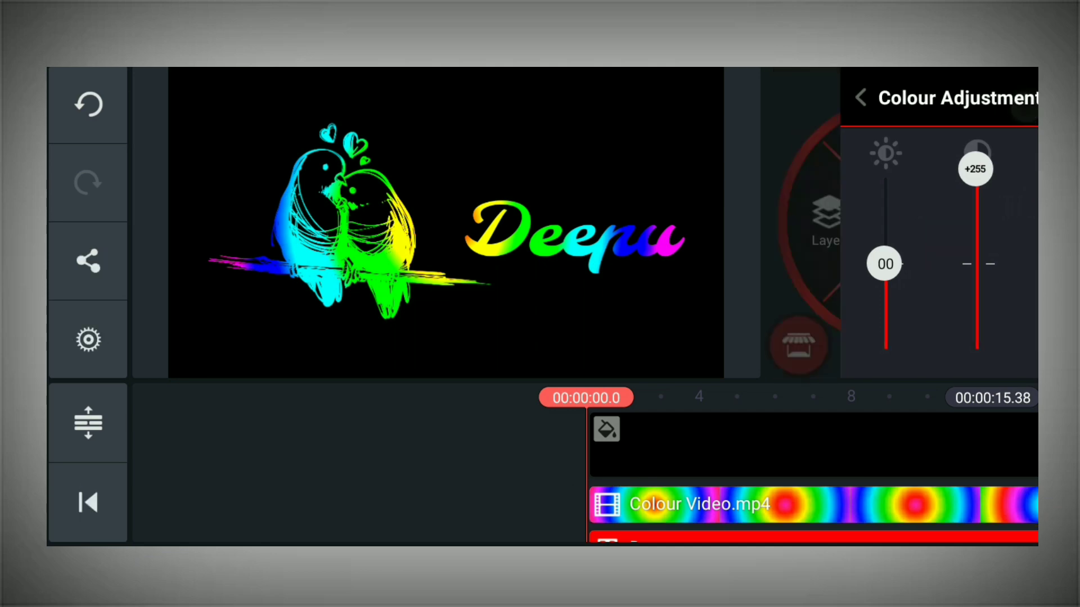
pyautogui.click(1007, 345)
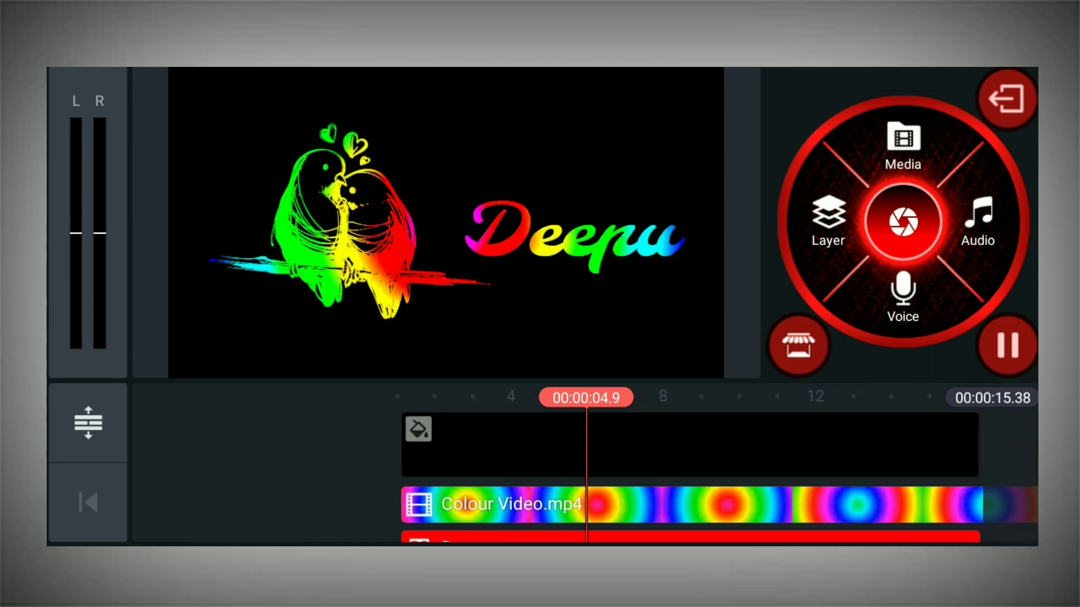
pyautogui.click(1007, 345)
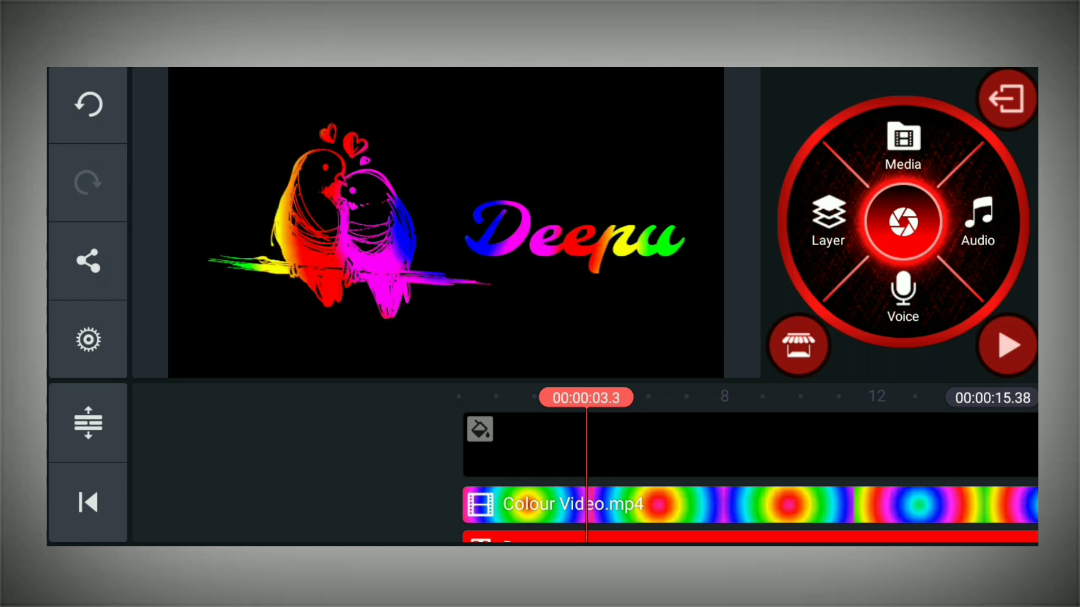
# Step: Add 'Alan Walker - Spectre [NCS Release]' from the Albums music library to the timeline
pyautogui.click(979, 222)
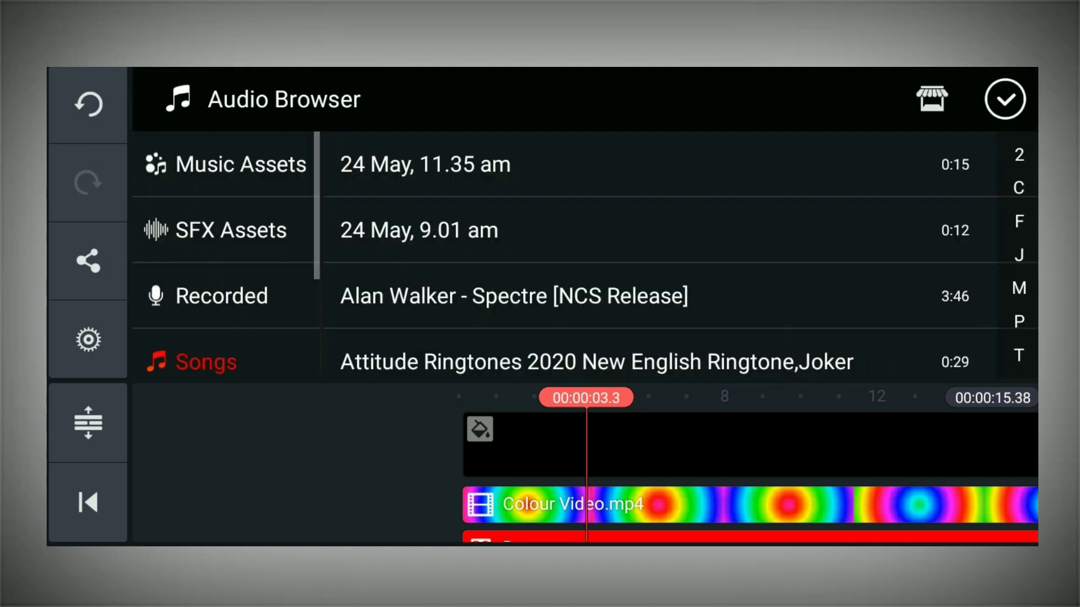
pyautogui.moveTo(159, 300); pyautogui.dragTo(159, 234)
pyautogui.click(220, 368)
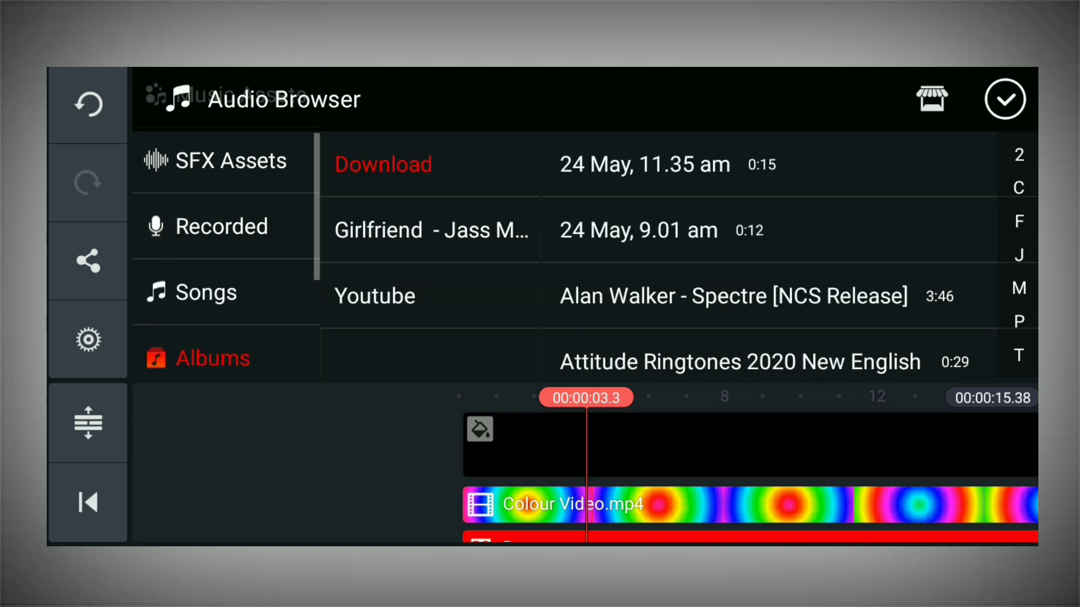
pyautogui.moveTo(920, 306); pyautogui.dragTo(1003, 161)
pyautogui.moveTo(973, 315); pyautogui.dragTo(973, 251)
pyautogui.moveTo(933, 340); pyautogui.dragTo(944, 197)
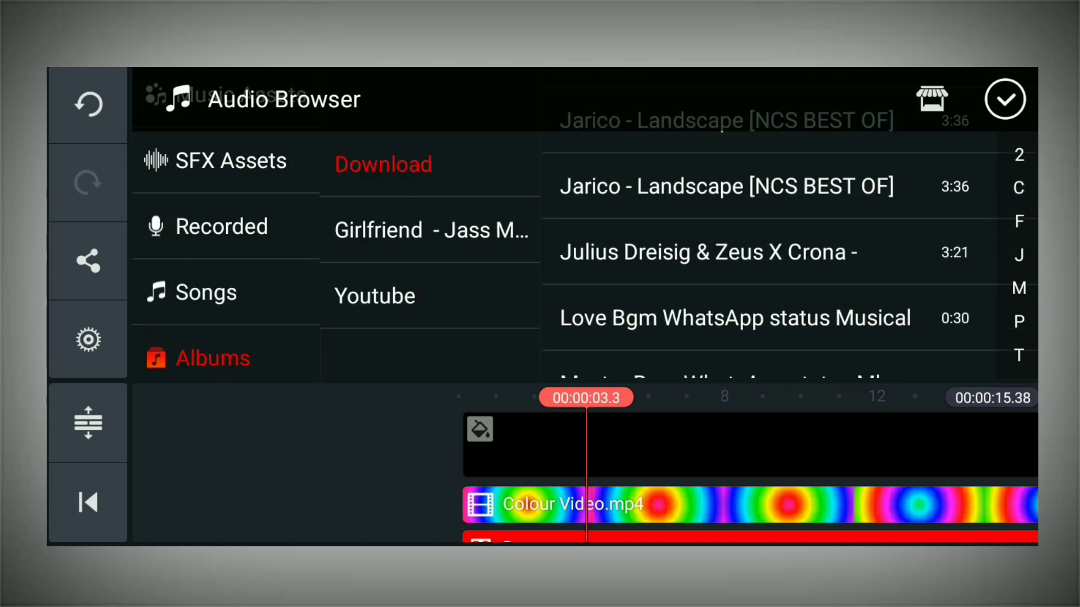
pyautogui.moveTo(940, 337); pyautogui.dragTo(945, 169)
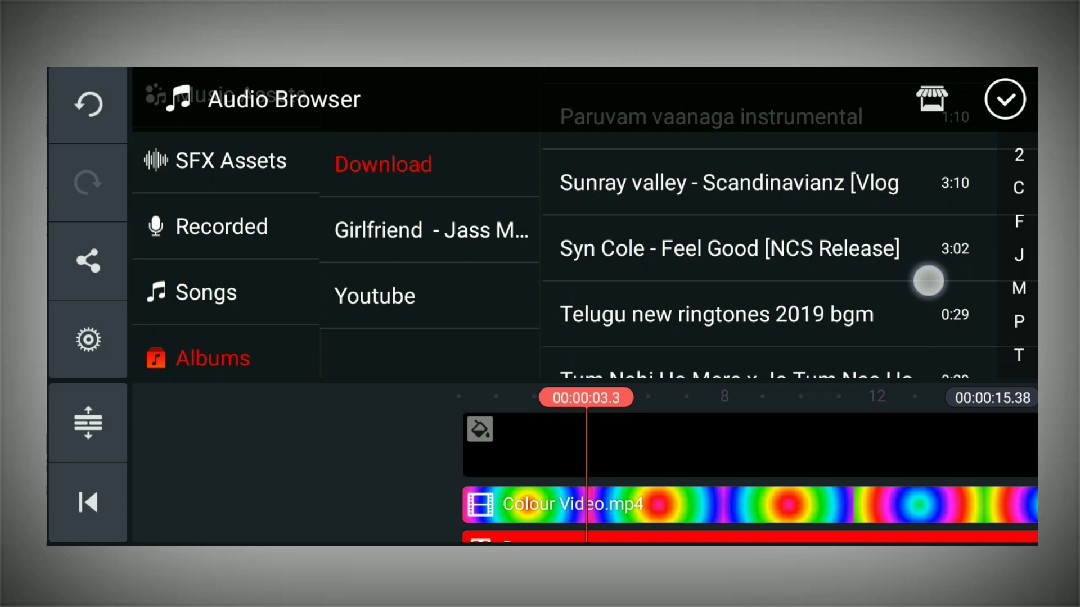
pyautogui.moveTo(926, 280); pyautogui.dragTo(922, 250)
pyautogui.click(1018, 154)
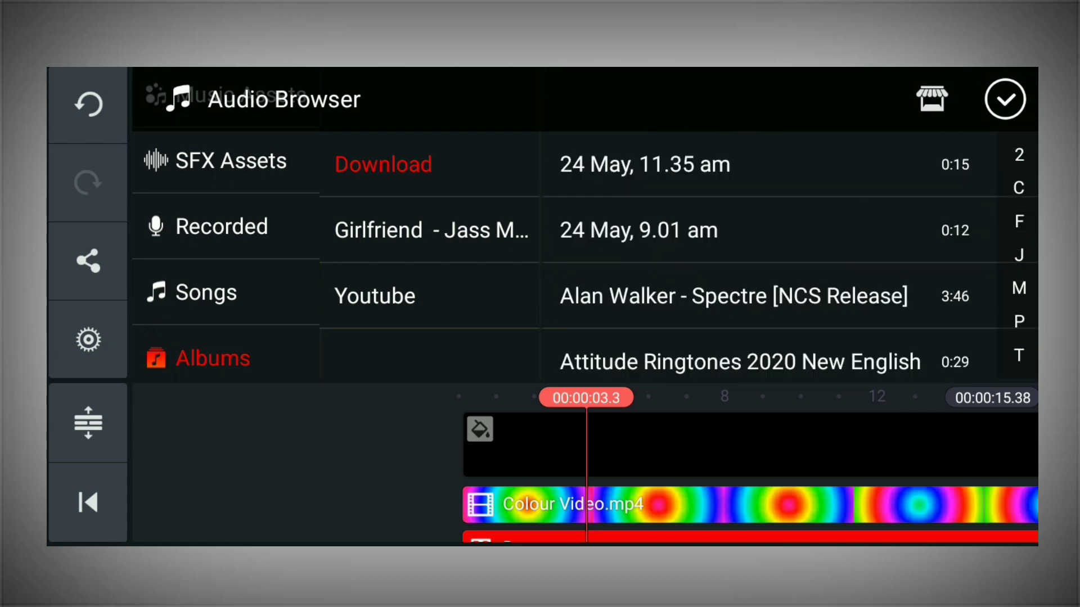
pyautogui.click(881, 307)
pyautogui.click(855, 296)
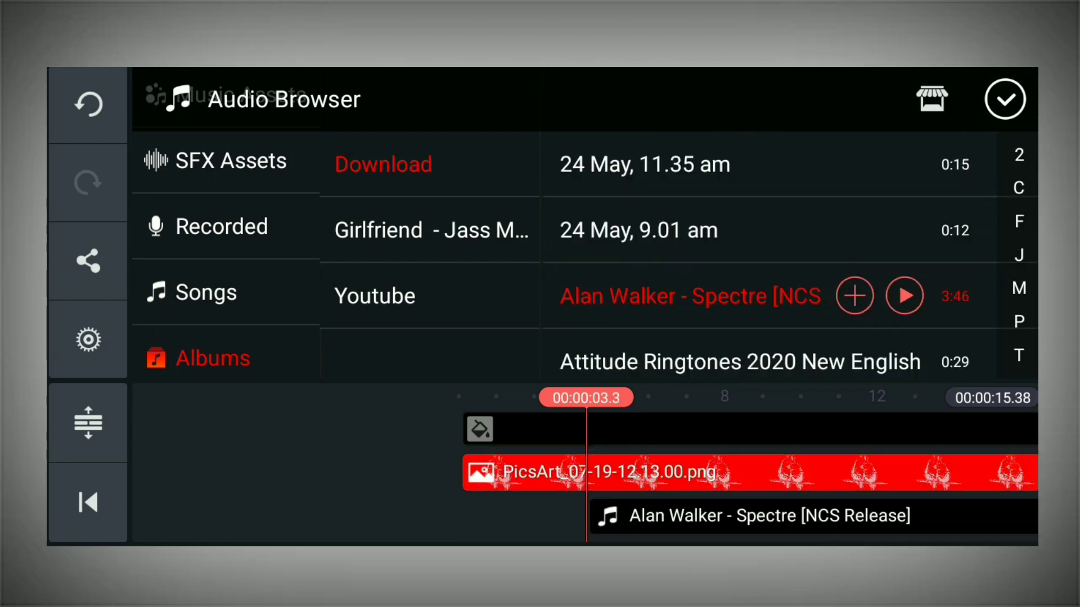
pyautogui.click(1005, 99)
# Step: Trim the Spectre song so it ends with the 15-second project
pyautogui.moveTo(850, 512); pyautogui.dragTo(568, 511)
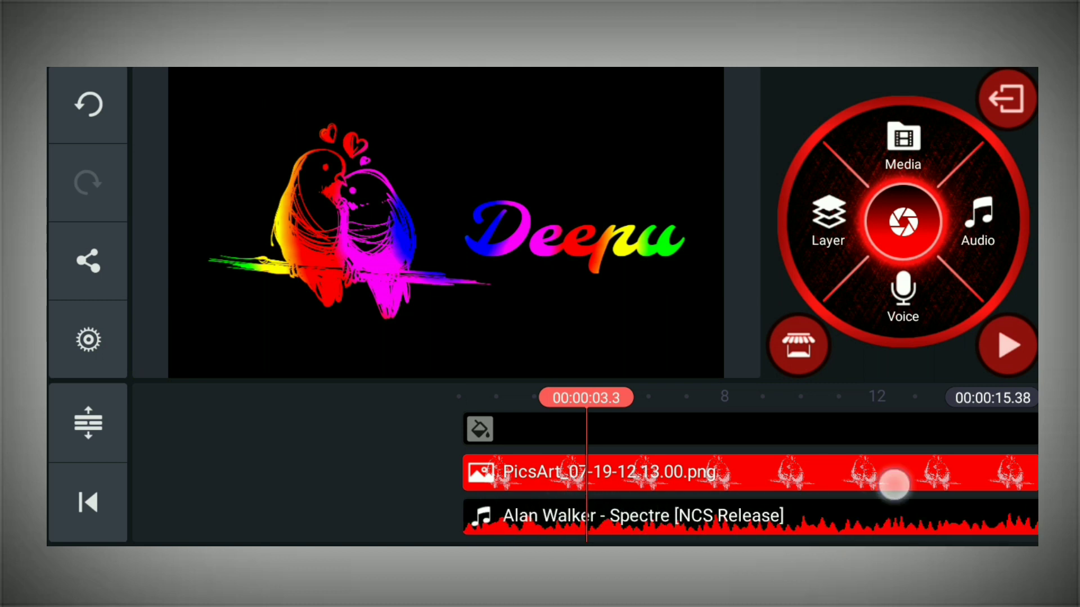
pyautogui.moveTo(892, 482); pyautogui.dragTo(703, 499)
pyautogui.click(703, 515)
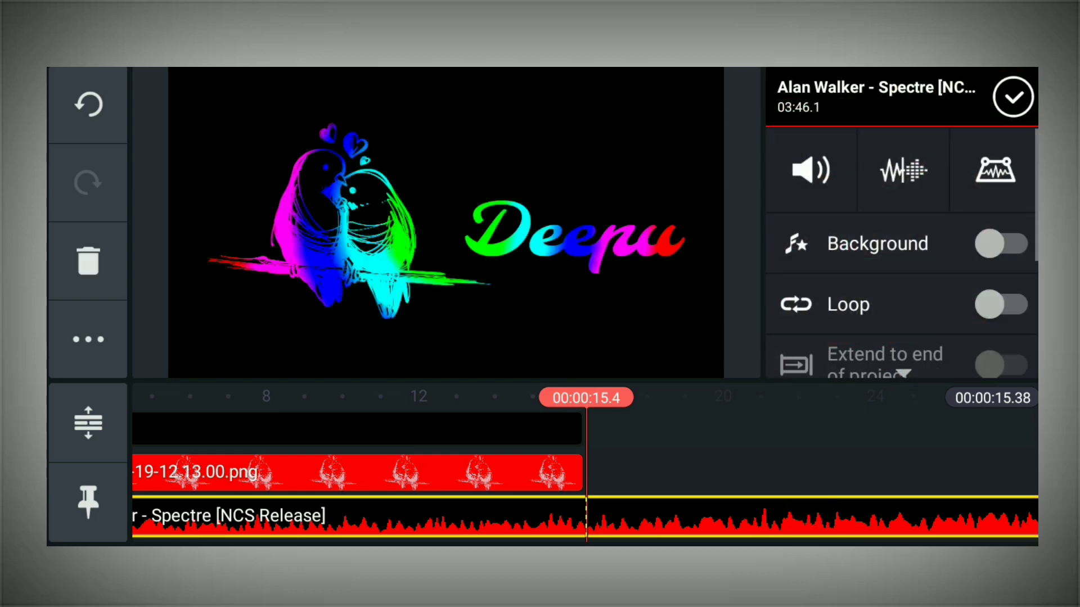
pyautogui.scroll(-4, 900, 253)
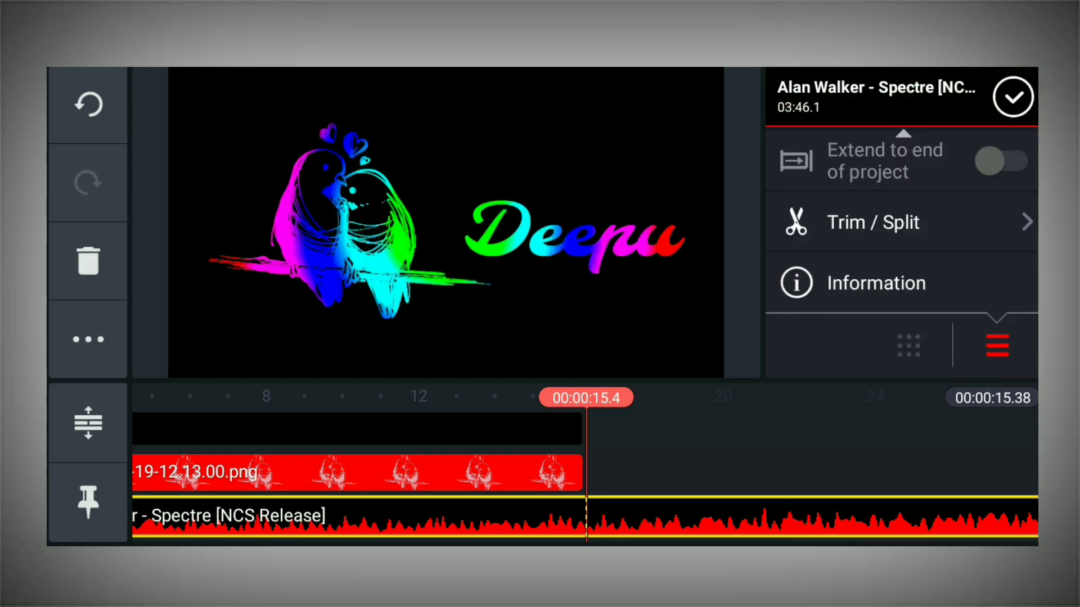
pyautogui.click(897, 233)
pyautogui.click(881, 224)
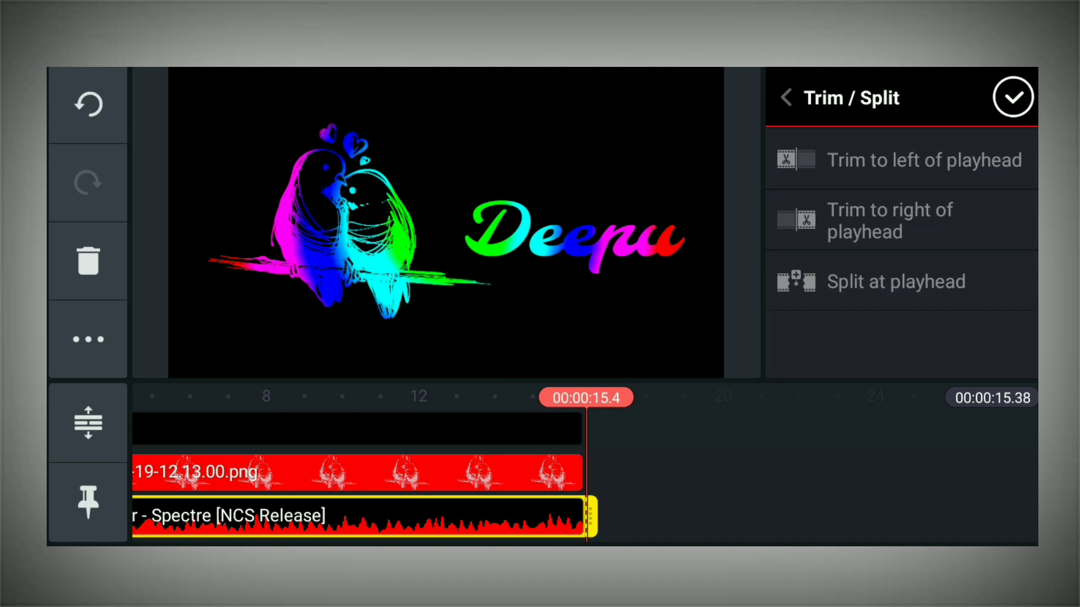
pyautogui.click(838, 442)
pyautogui.click(88, 502)
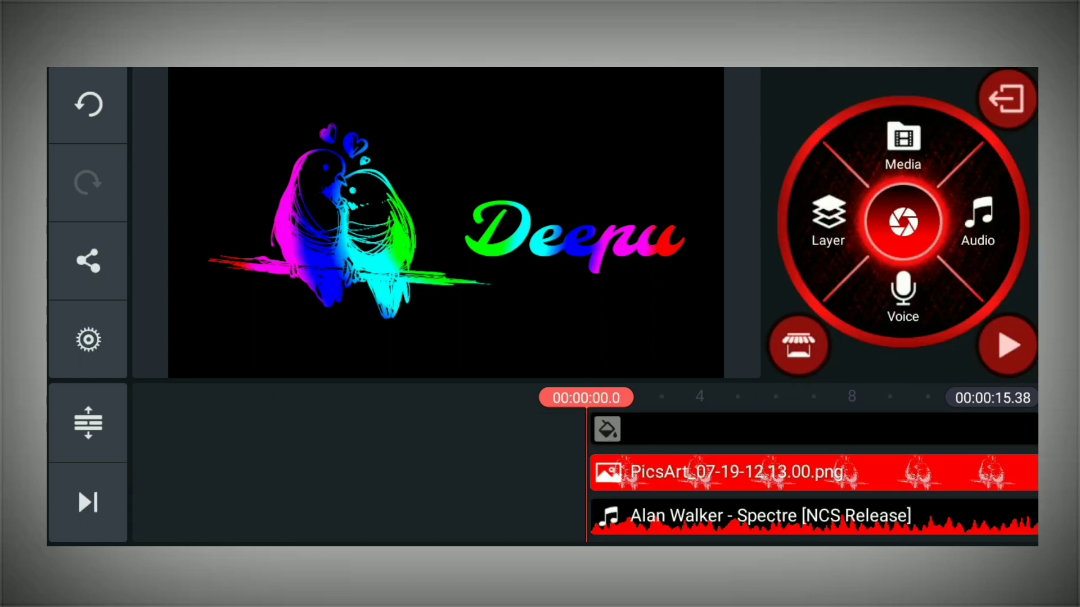
# Step: Export the Deepu status video at HD 720p resolution
pyautogui.moveTo(872, 475); pyautogui.dragTo(774, 467)
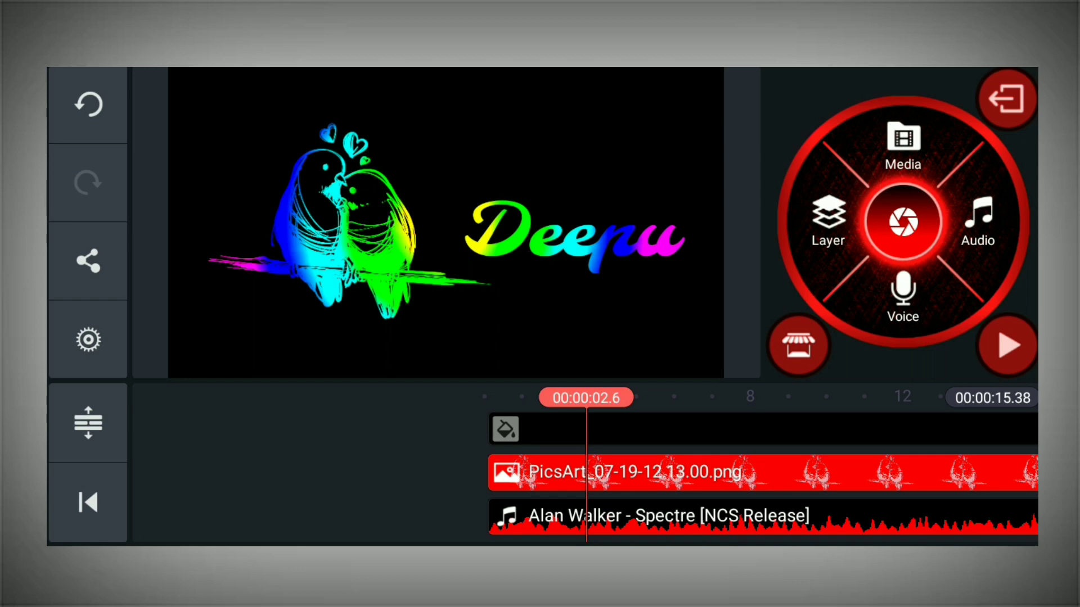
pyautogui.click(88, 260)
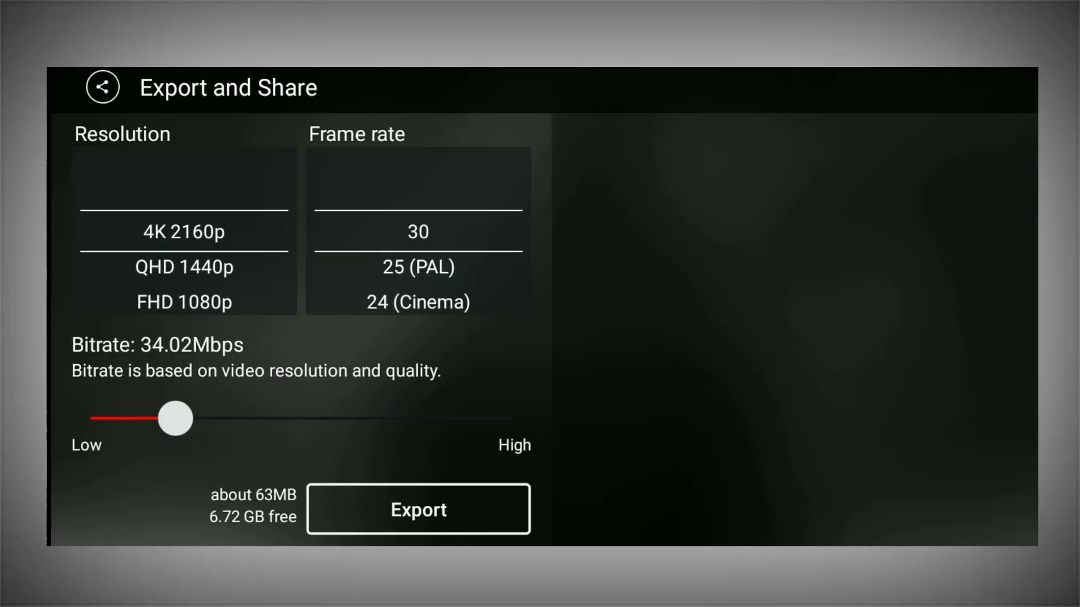
pyautogui.moveTo(102, 225); pyautogui.dragTo(108, 212)
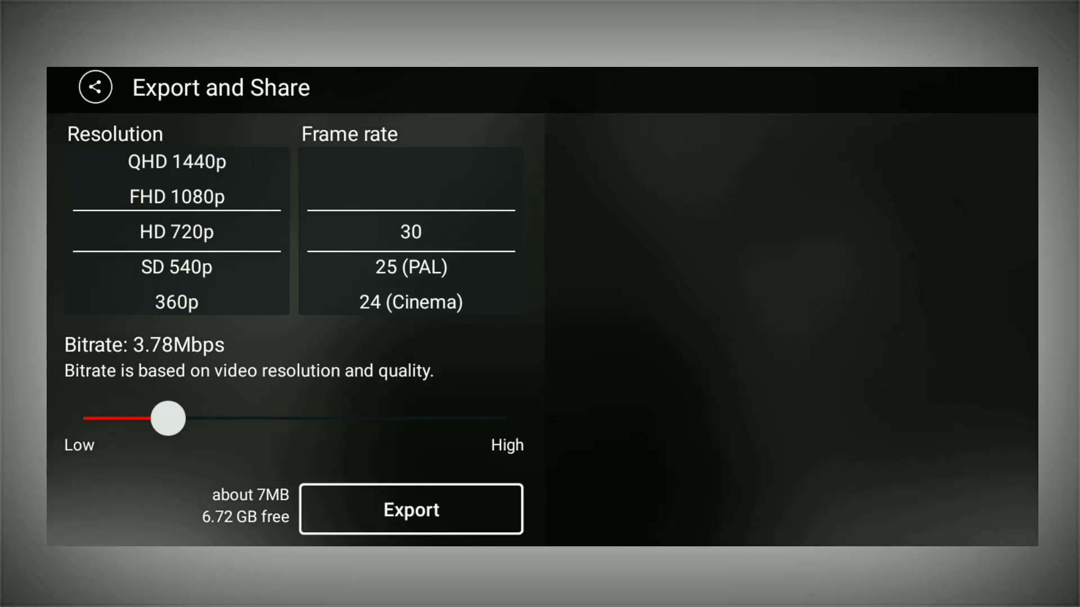
pyautogui.click(359, 510)
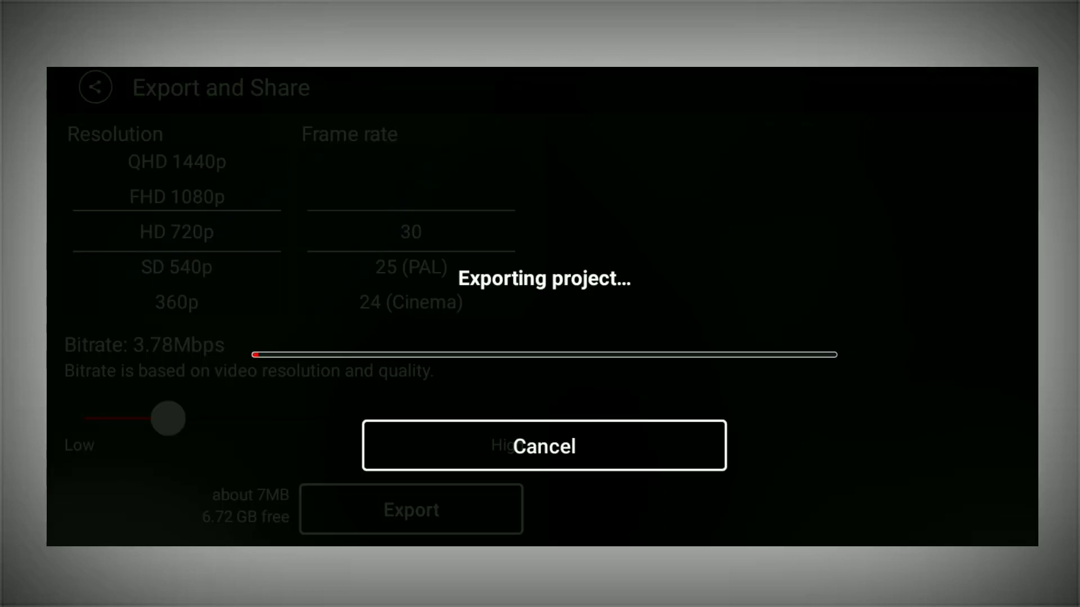